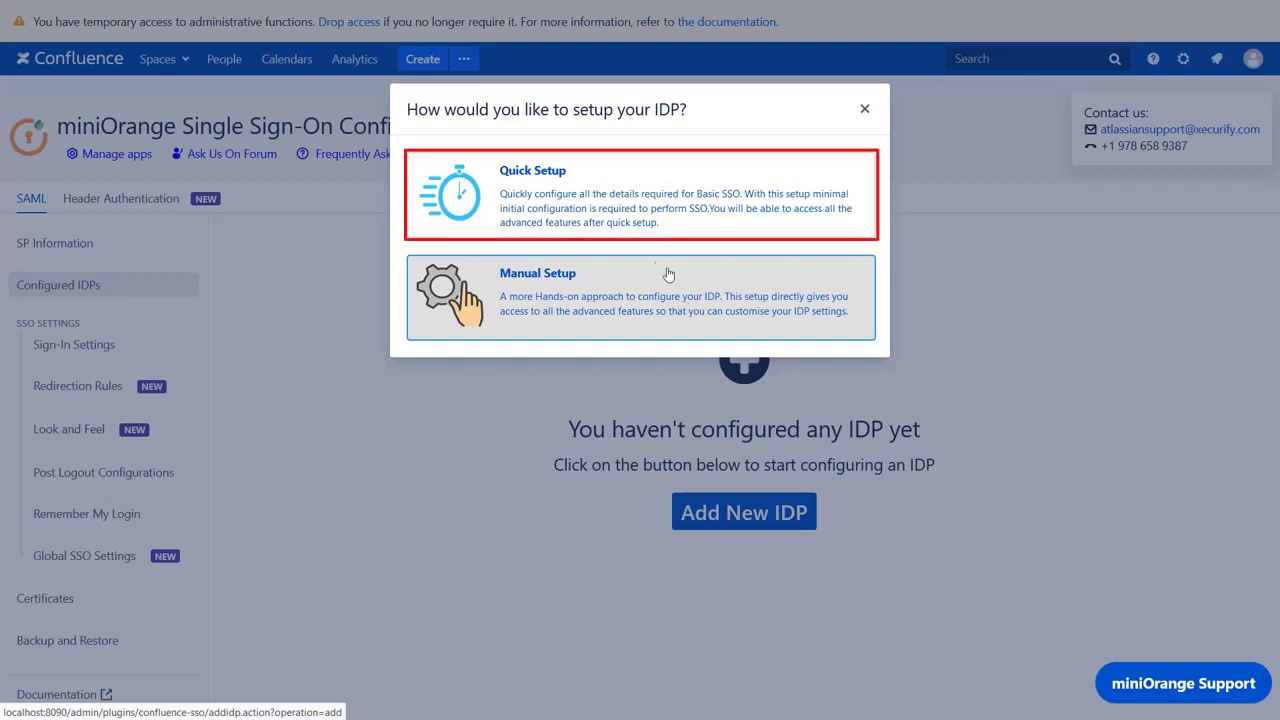
# - Choose Quick Setup and pick Azure Active Directory as the identity provider
pyautogui.click(643, 210)
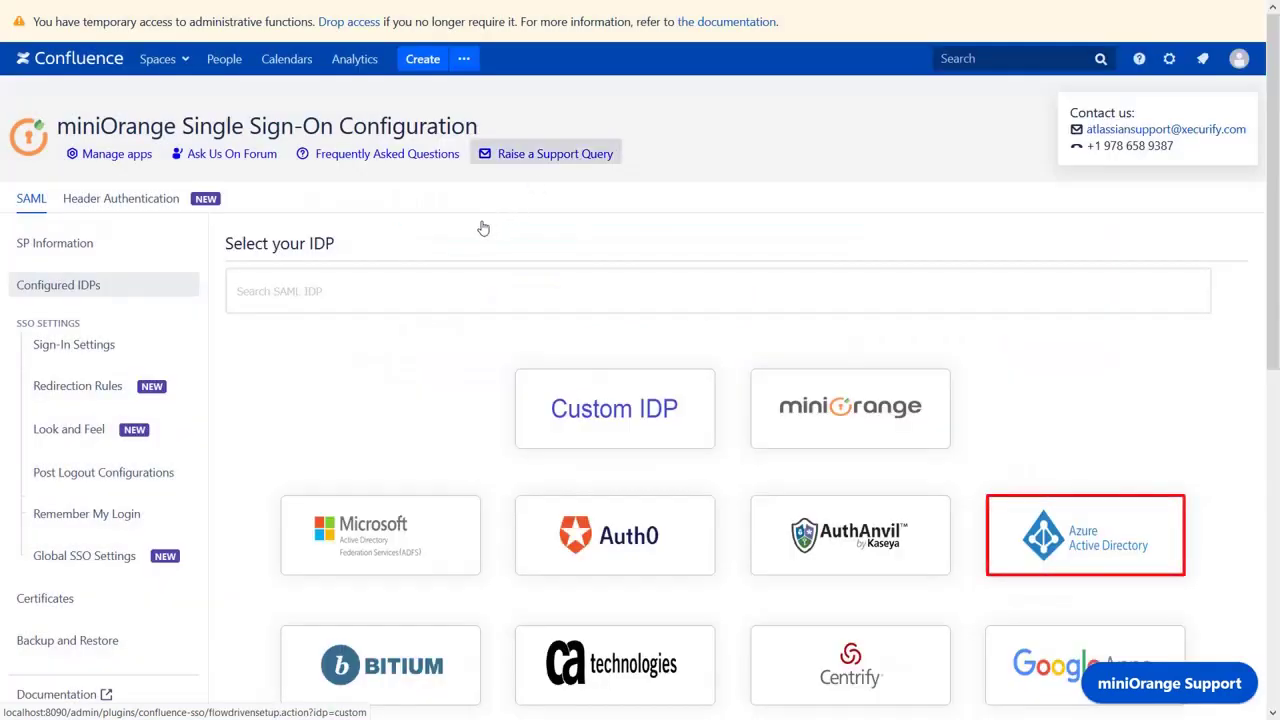
pyautogui.click(1038, 538)
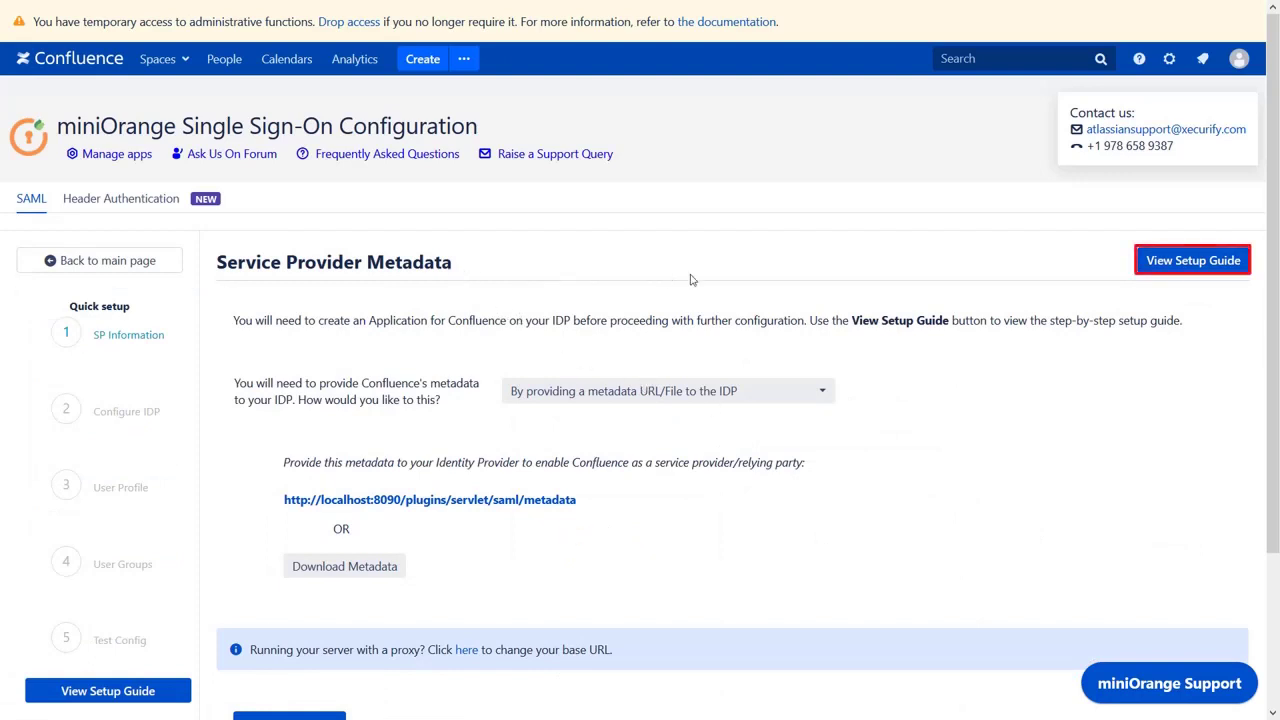
# - Open miniOrange's Confluence Azure AD setup guide and scroll to the Azure AD IdP setup step
pyautogui.click(1157, 265)
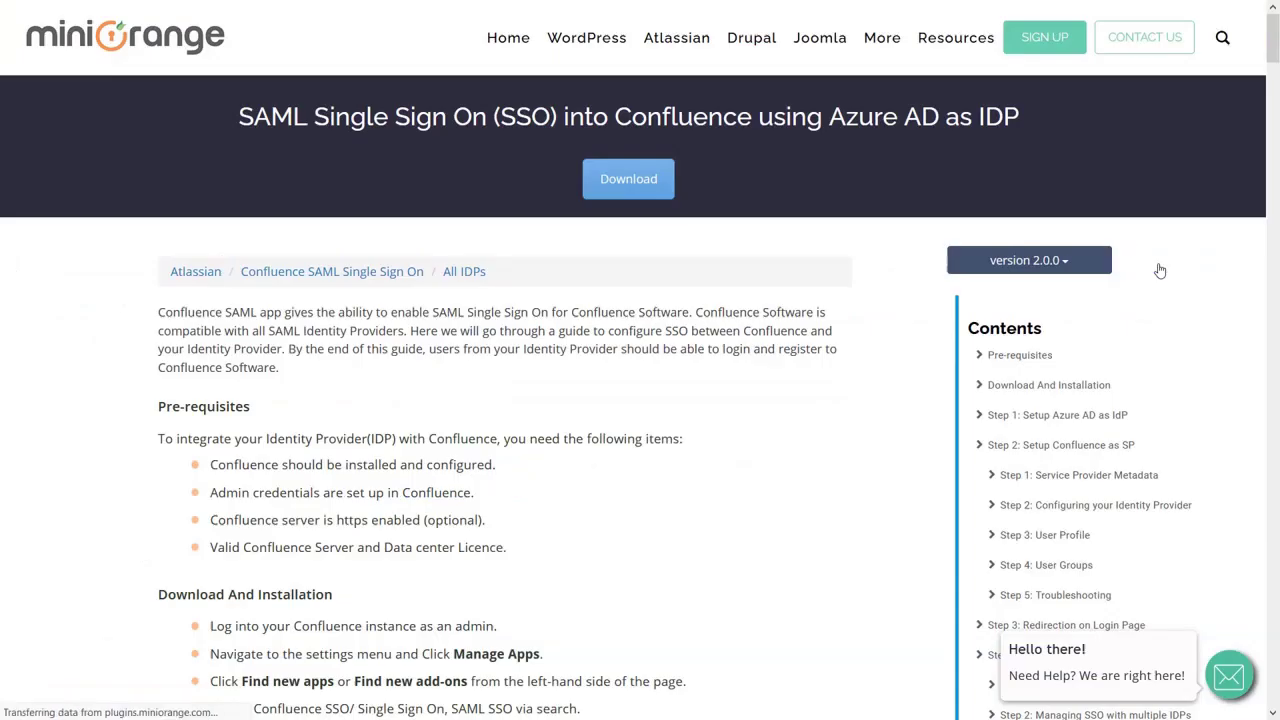
pyautogui.scroll(-3, 1160, 271)
pyautogui.scroll(-4, 1160, 271)
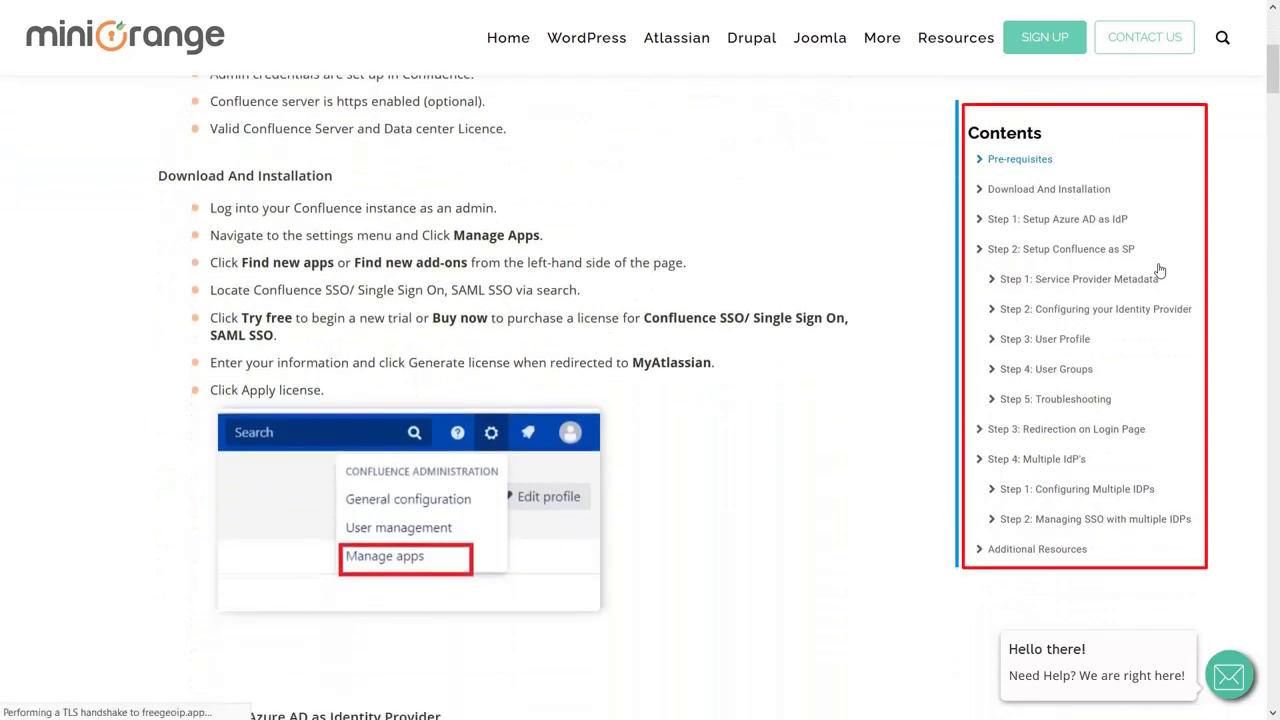
pyautogui.scroll(-5, 1160, 271)
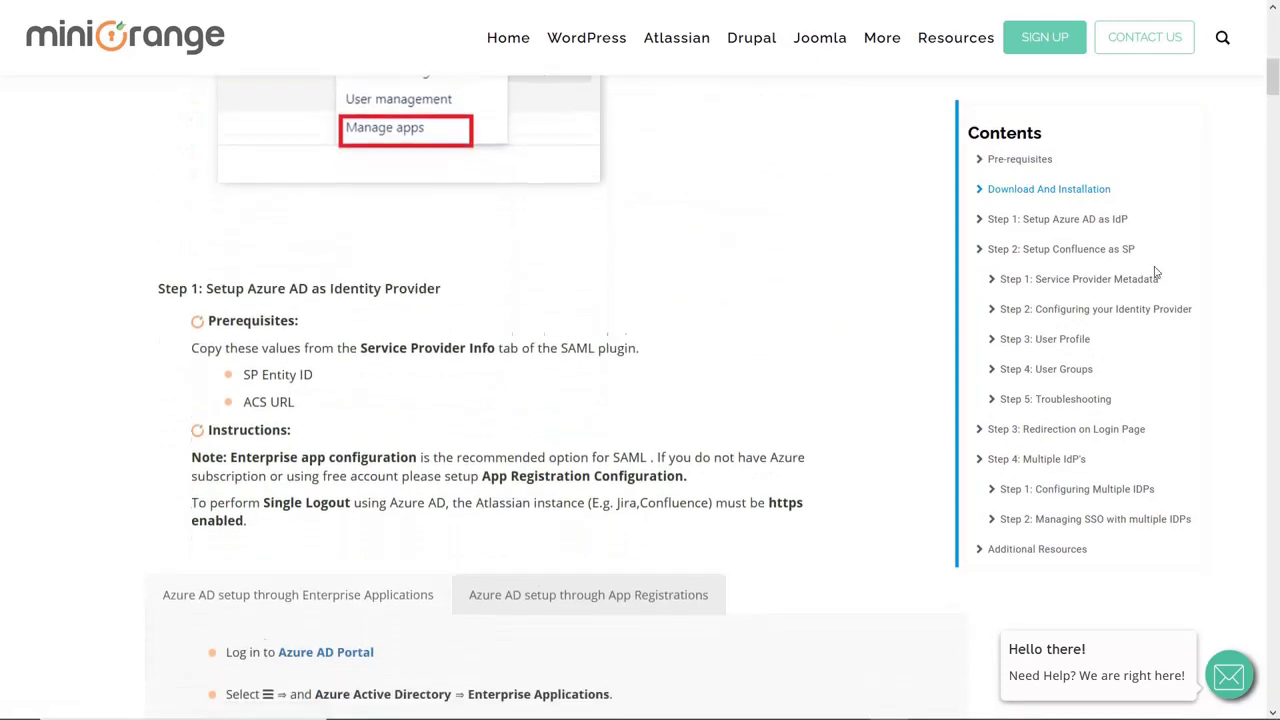
pyautogui.scroll(-2, 1157, 272)
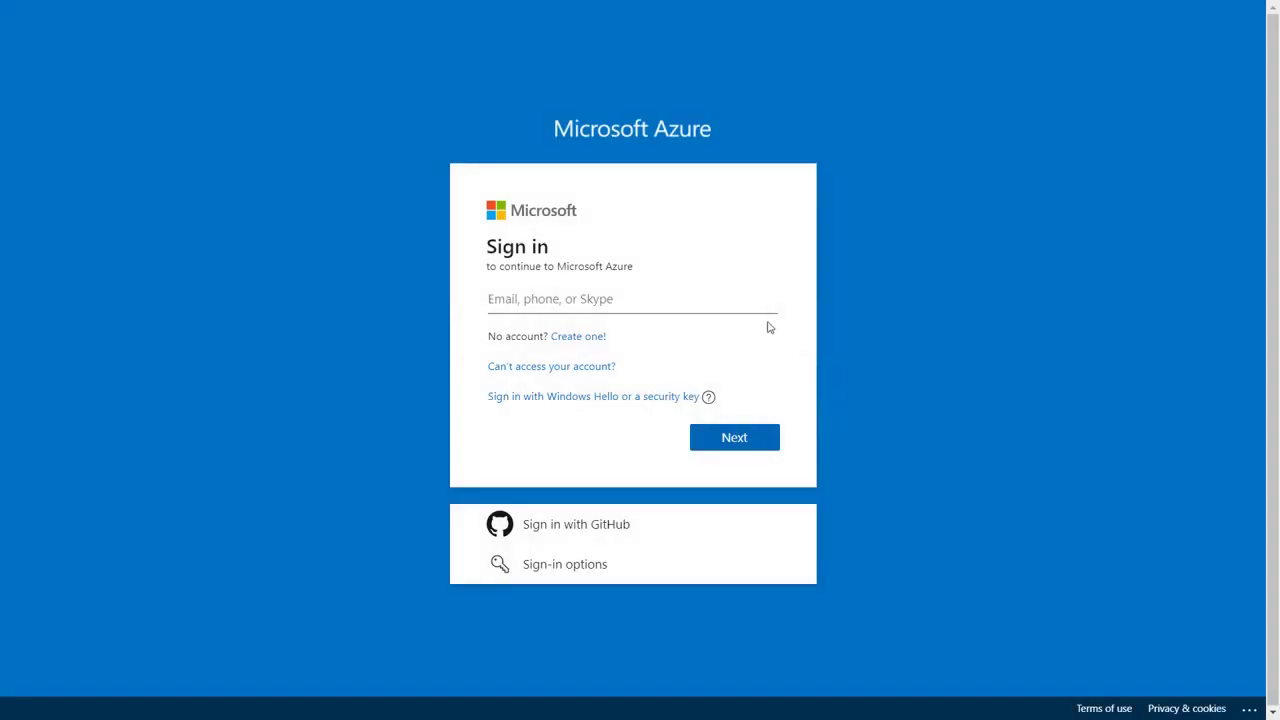
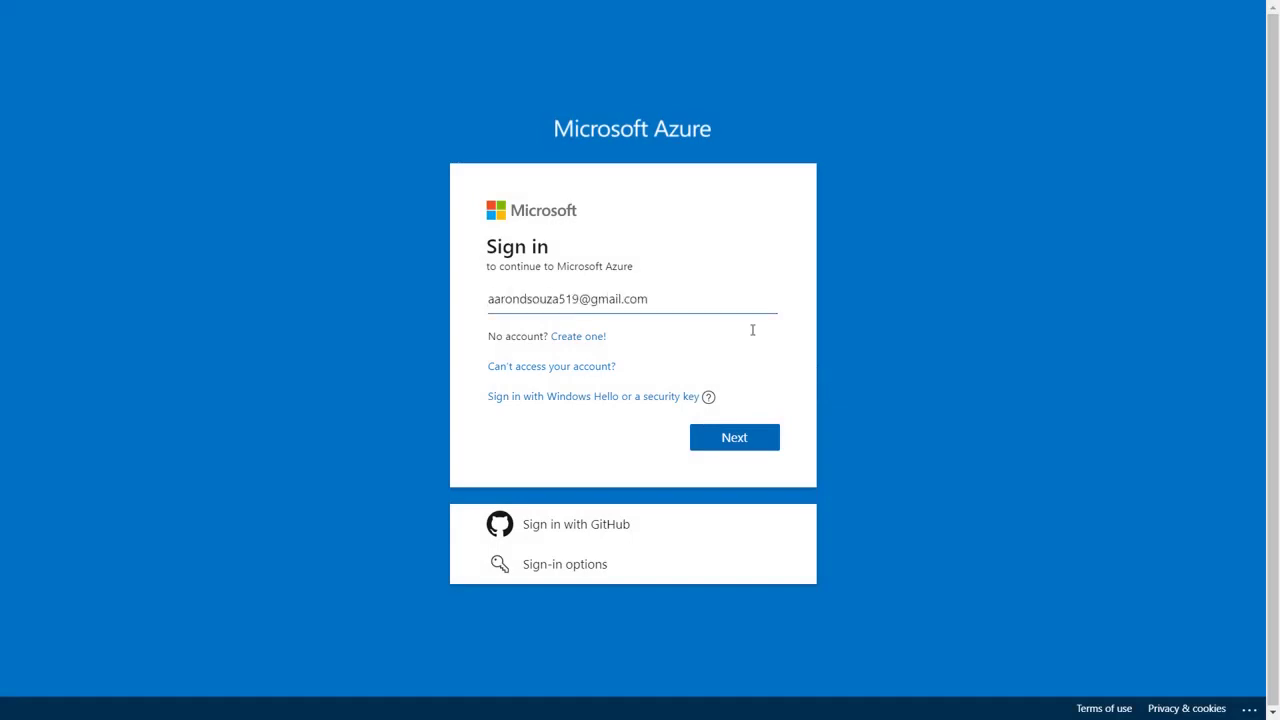
# - Sign in to the Azure portal with the account e-mail and password
pyautogui.click(736, 440)
pyautogui.write('•••••••••••')
pyautogui.click(727, 478)
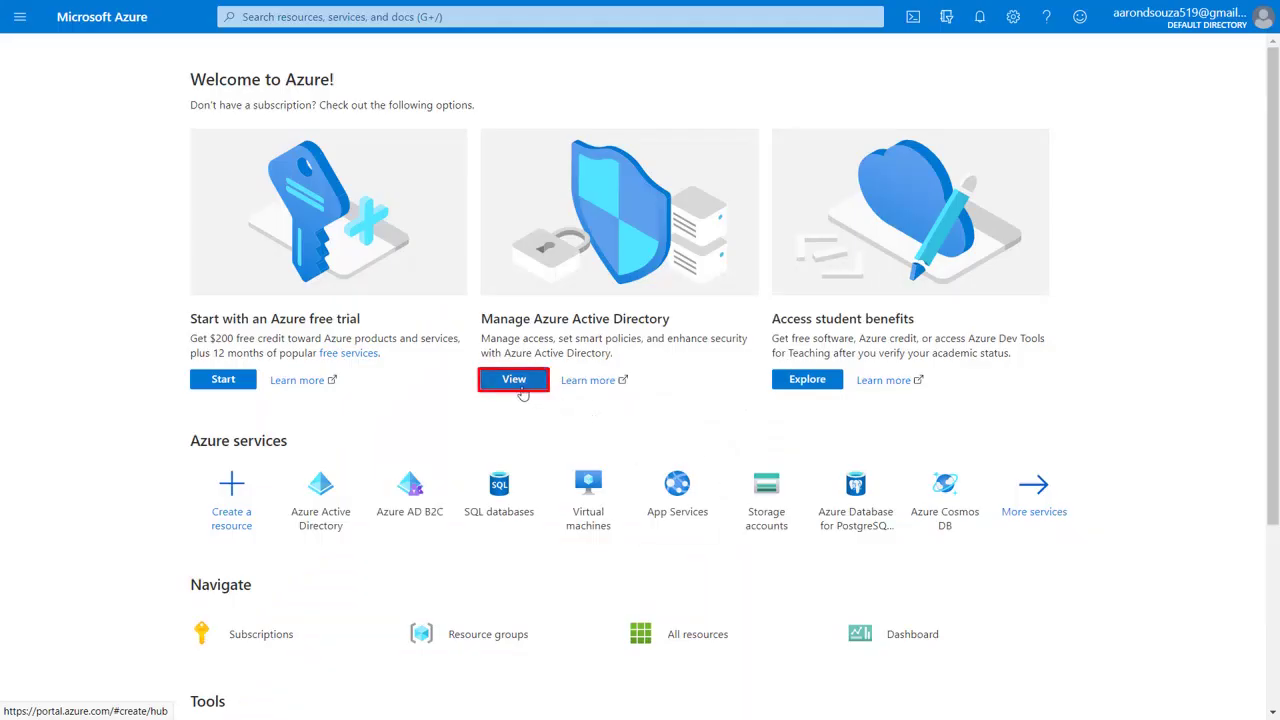
# - Create a custom non-gallery enterprise application named 'Confluence SAML' in Azure Active Directory
pyautogui.click(516, 386)
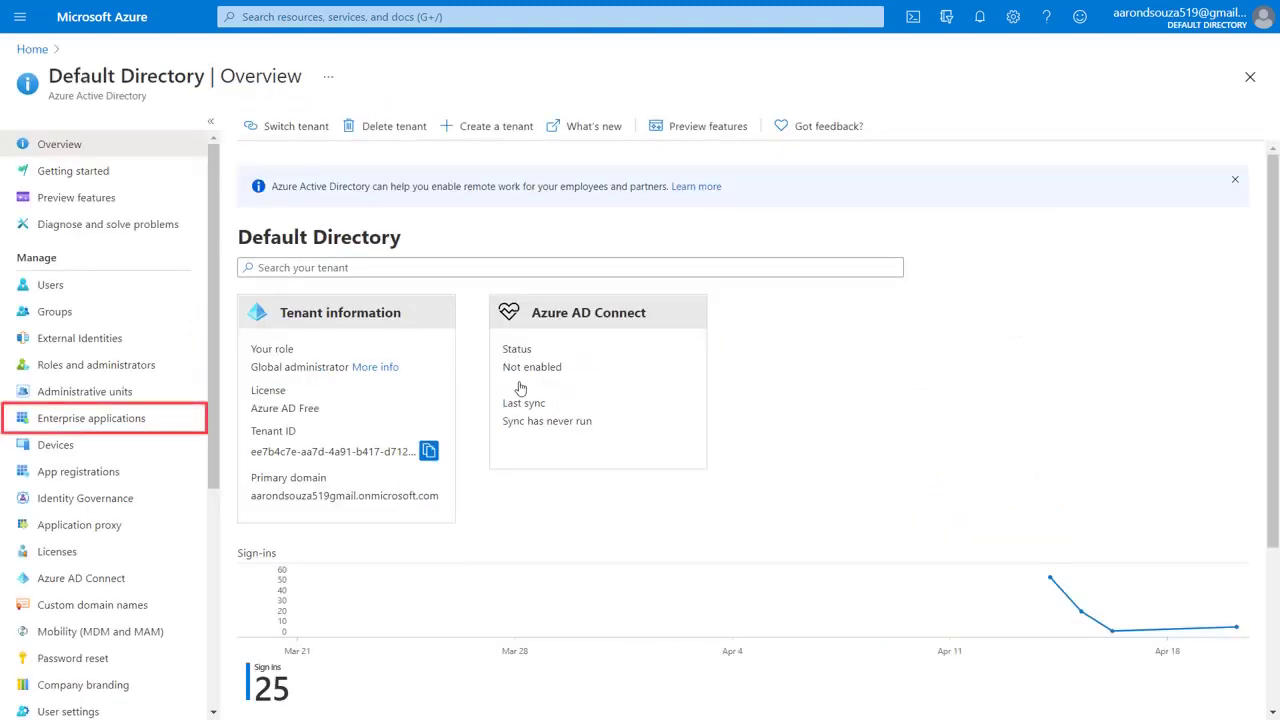
pyautogui.click(182, 418)
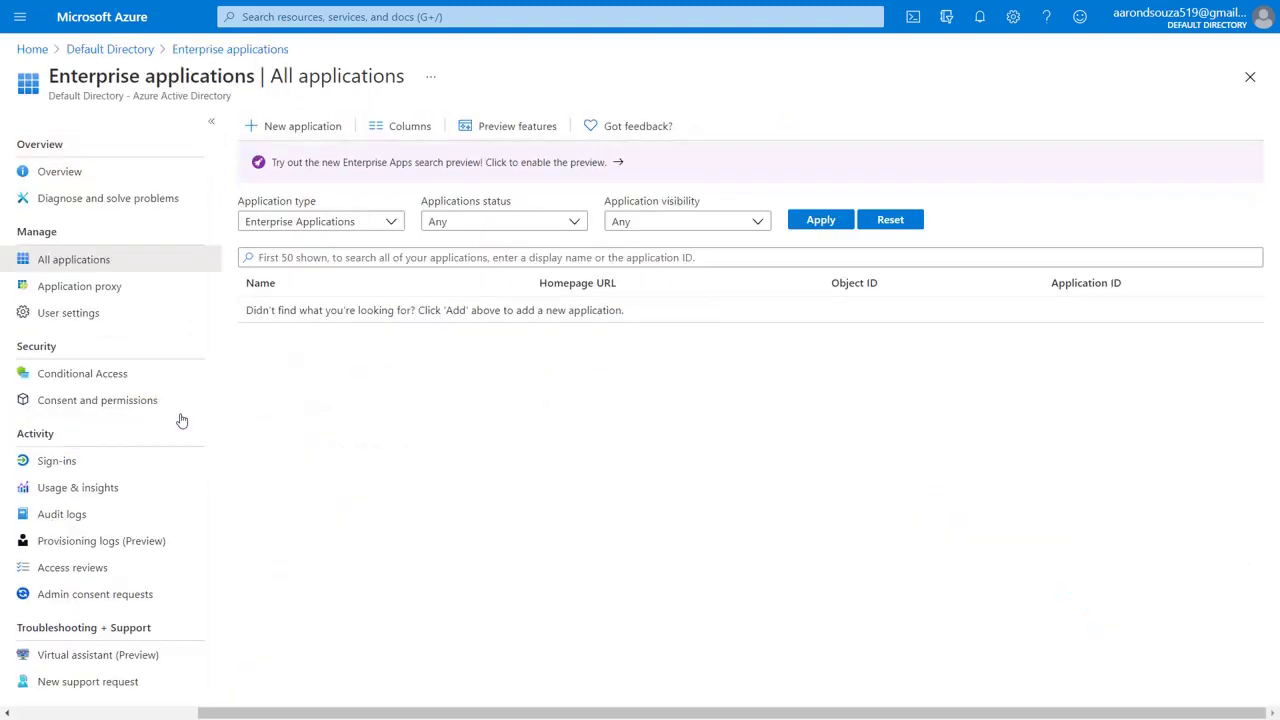
pyautogui.click(330, 127)
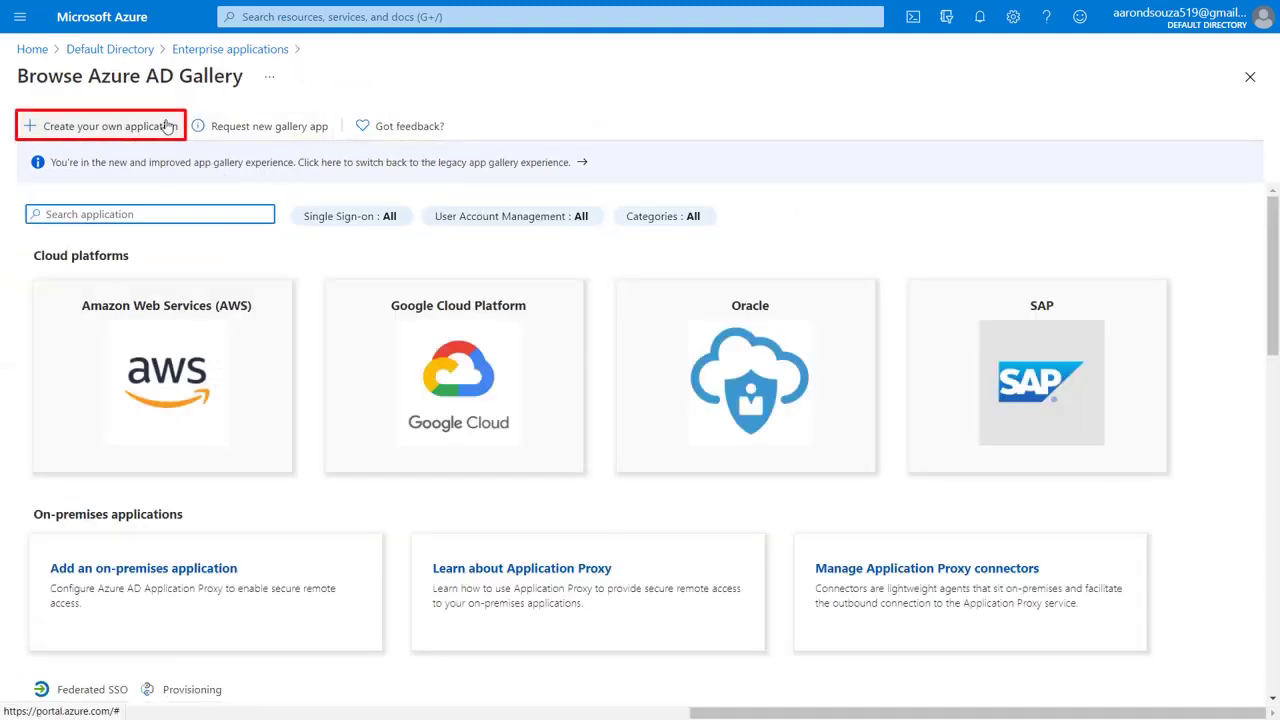
pyautogui.click(165, 124)
pyautogui.write('Confluence SAML')
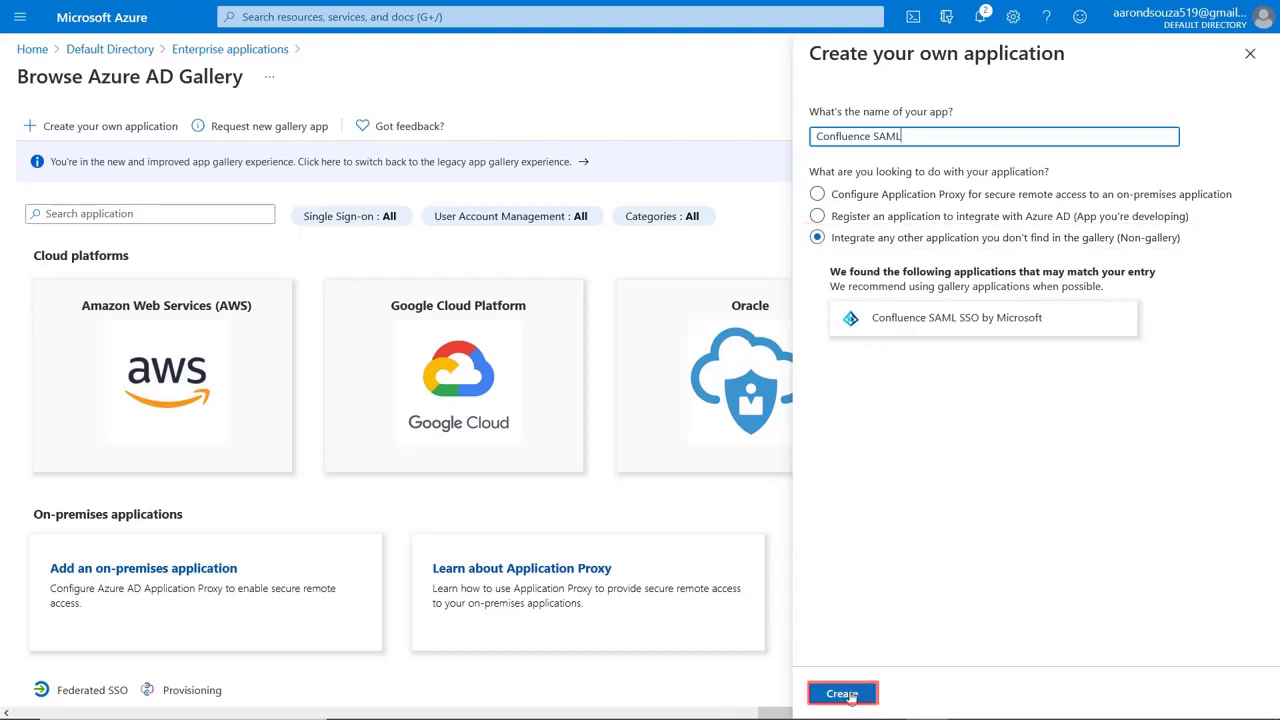
pyautogui.click(848, 693)
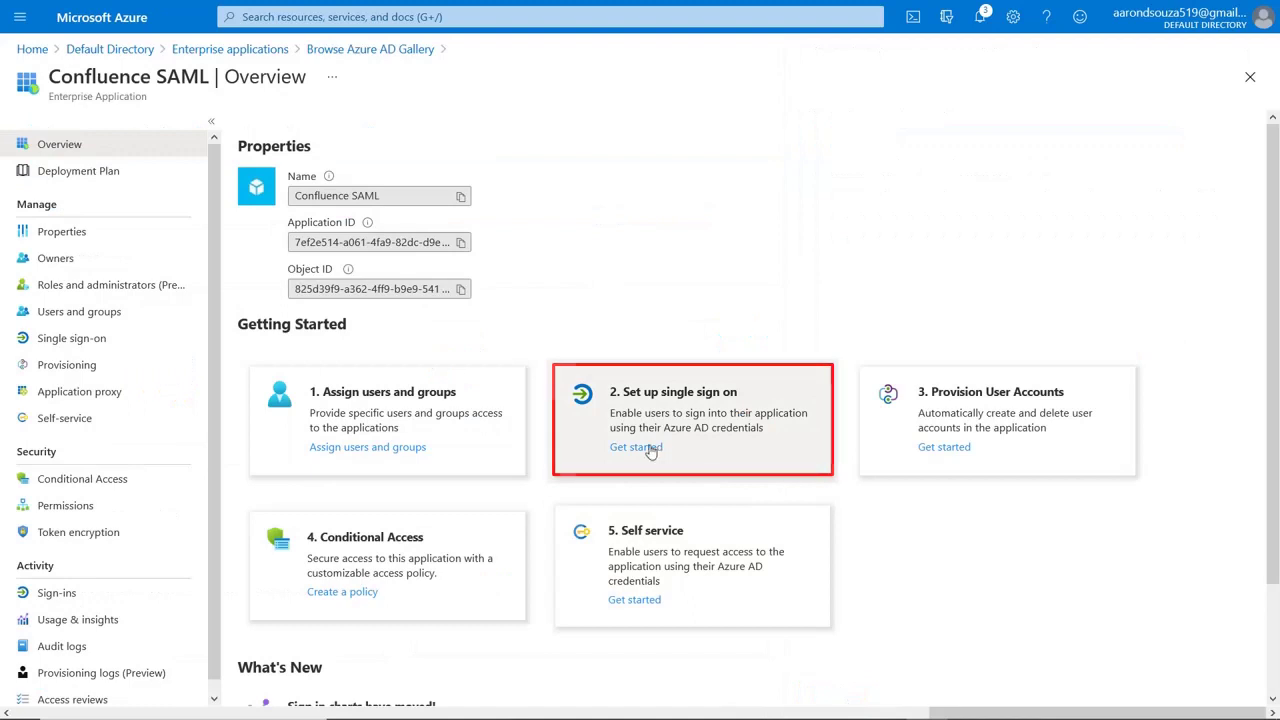
# - Set Confluence SAML to SAML single sign-on and open its Basic SAML Configuration for editing
pyautogui.click(645, 448)
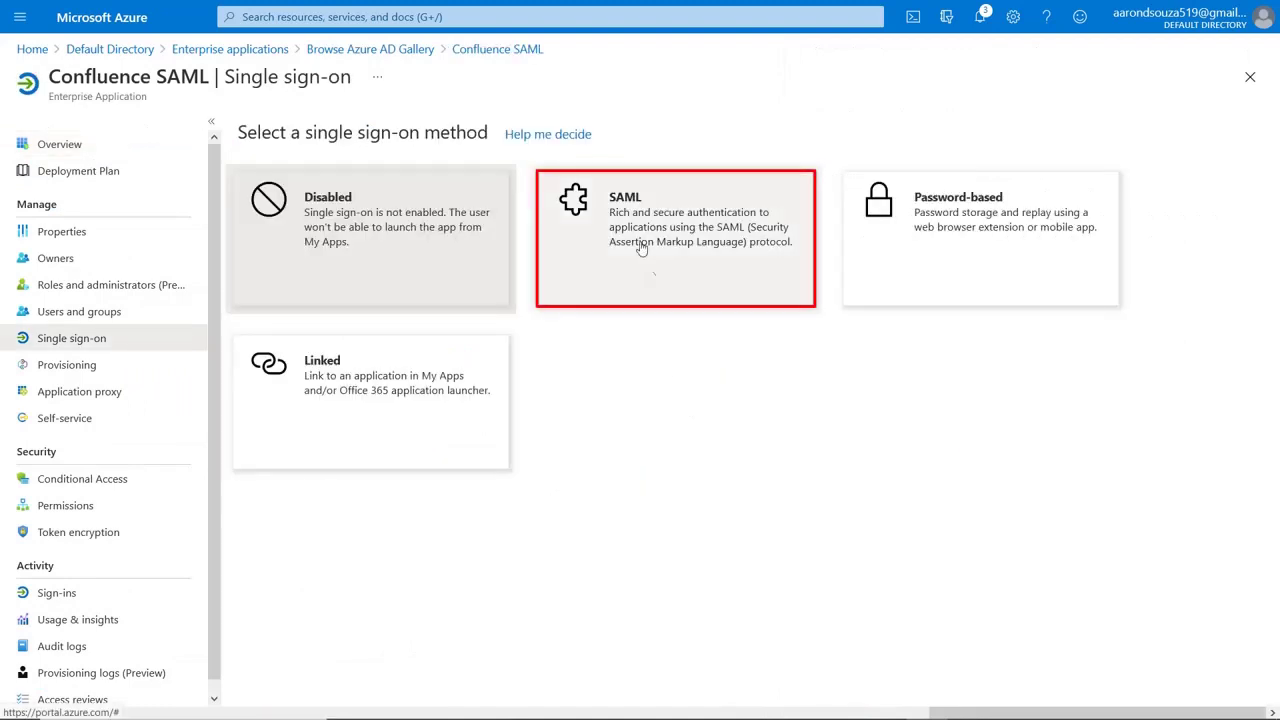
pyautogui.click(622, 208)
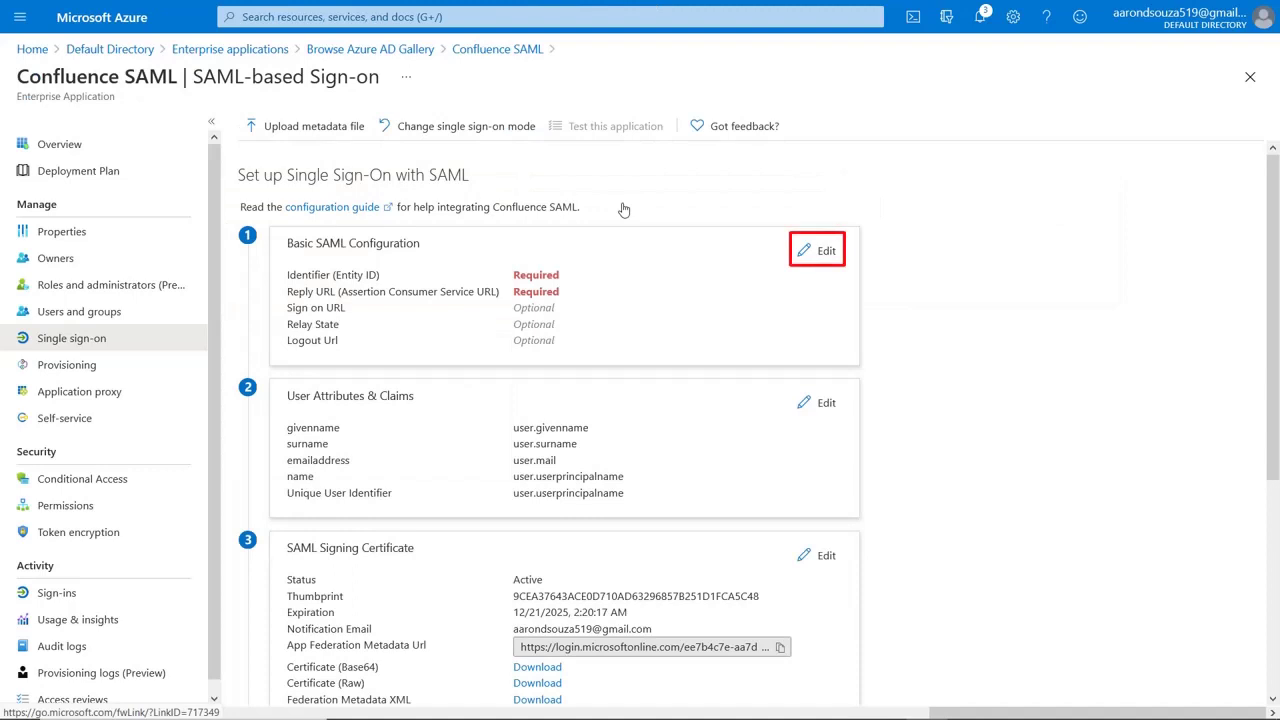
pyautogui.click(817, 251)
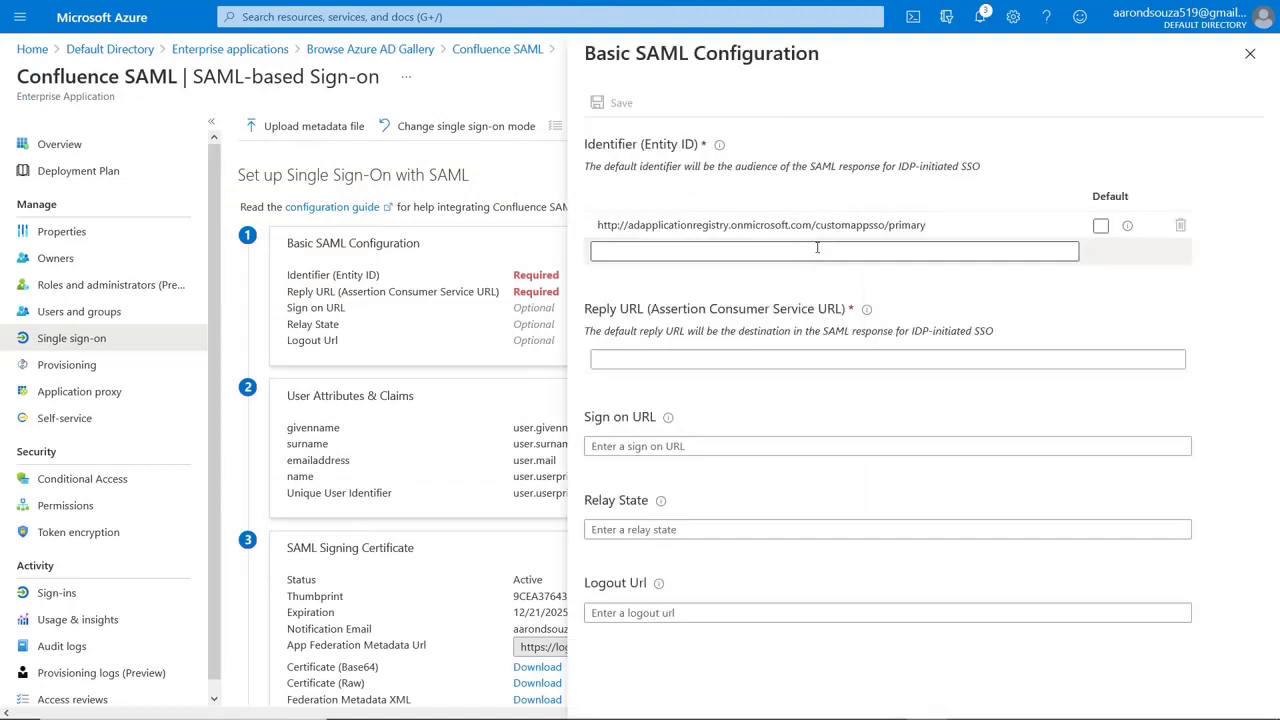
pyautogui.hotkey('alt', 'Tab')
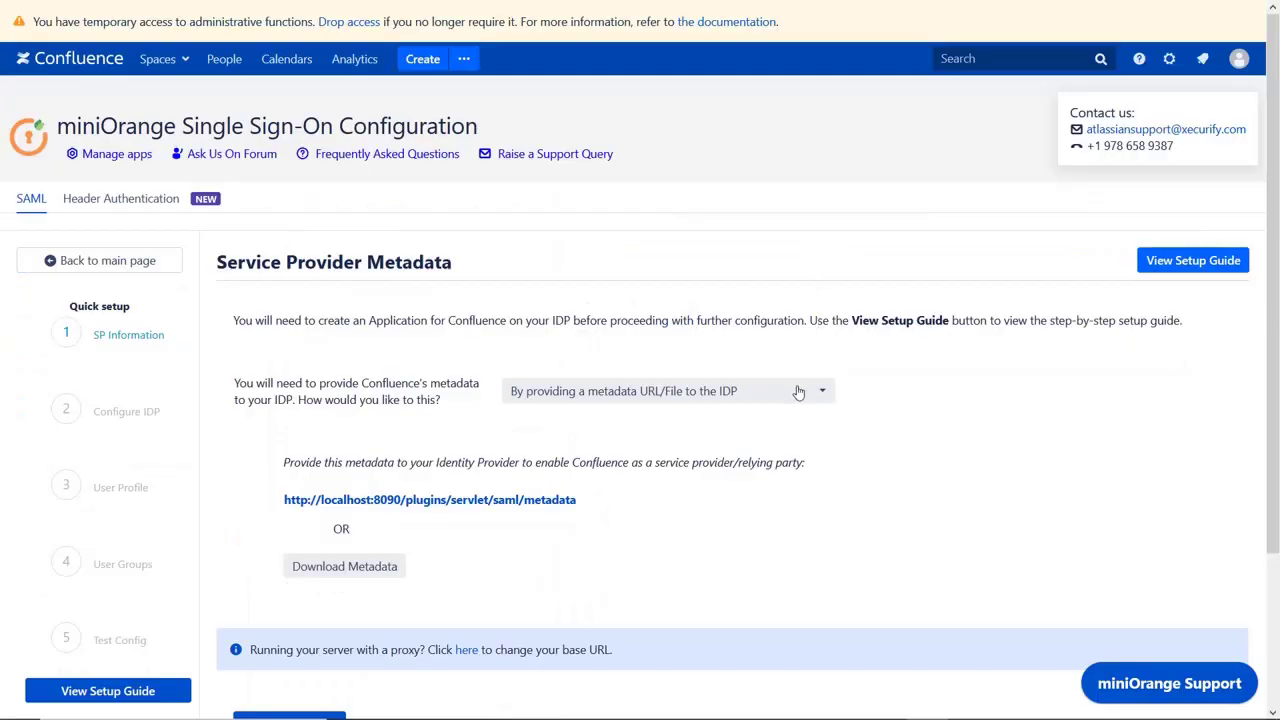
# - Switch Confluence's metadata option to manual configuration, revealing the SP Entity ID and ACS URL
pyautogui.click(797, 393)
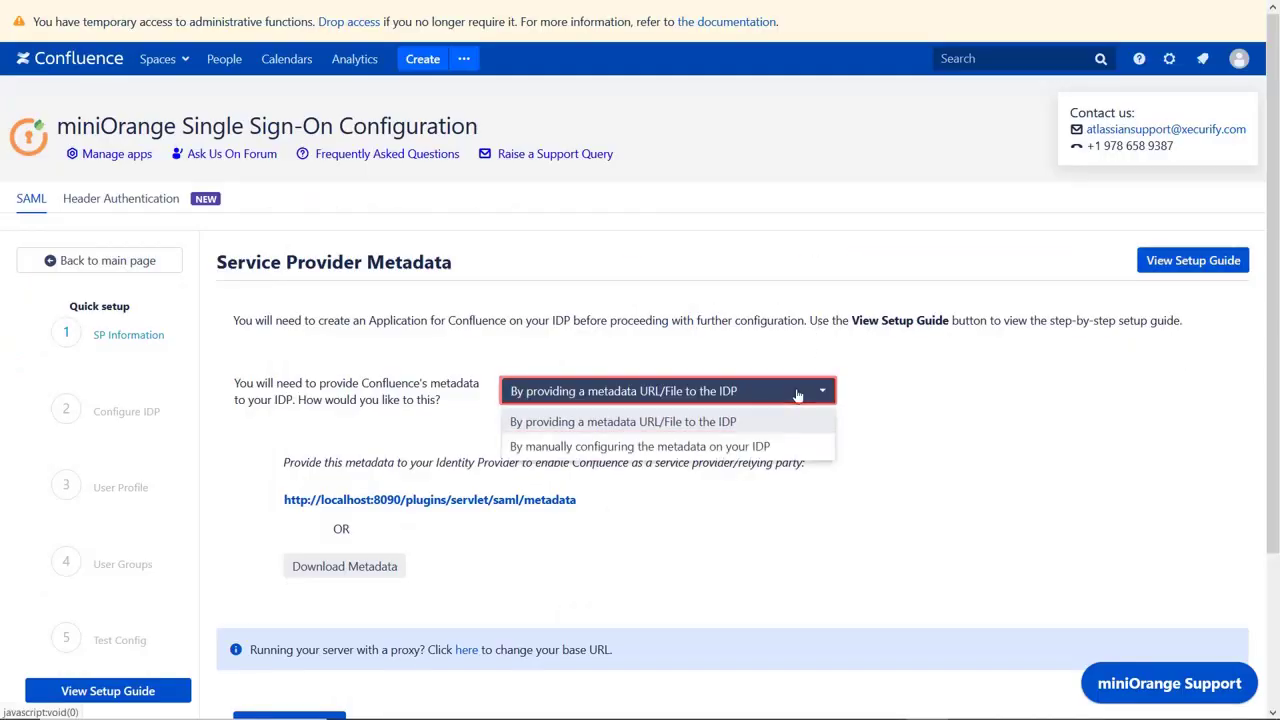
pyautogui.click(757, 446)
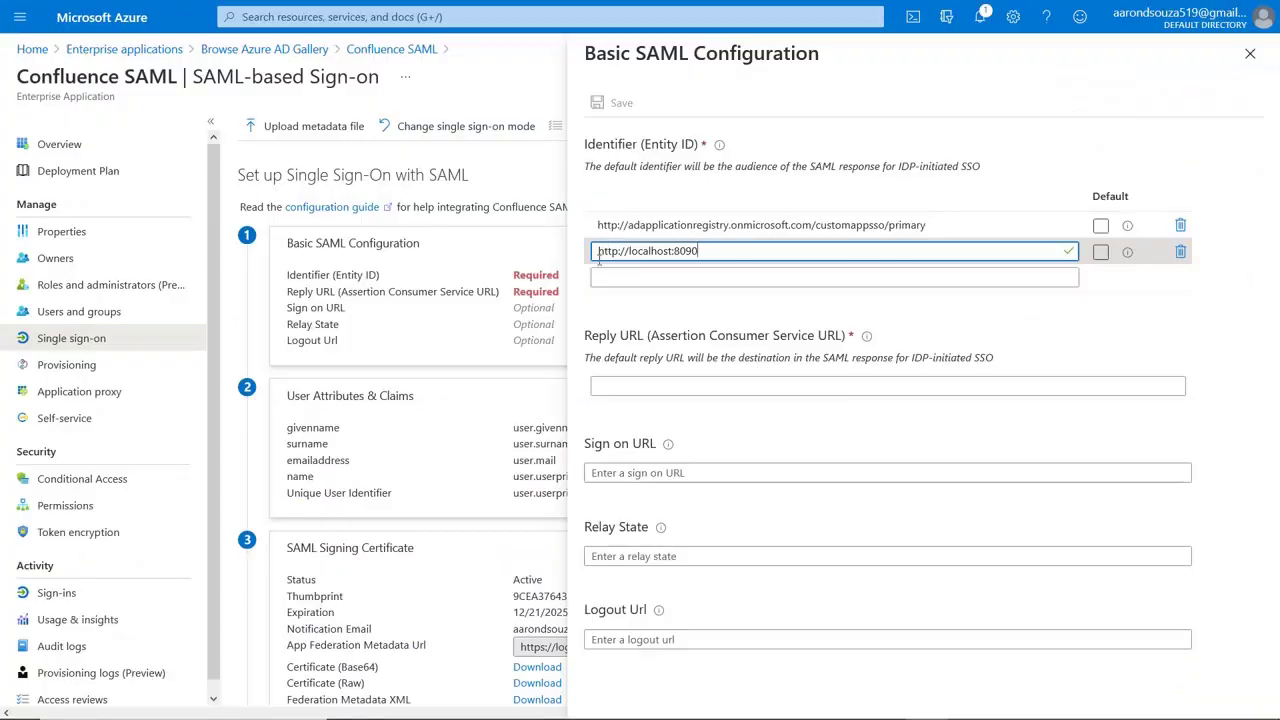
pyautogui.click(614, 385)
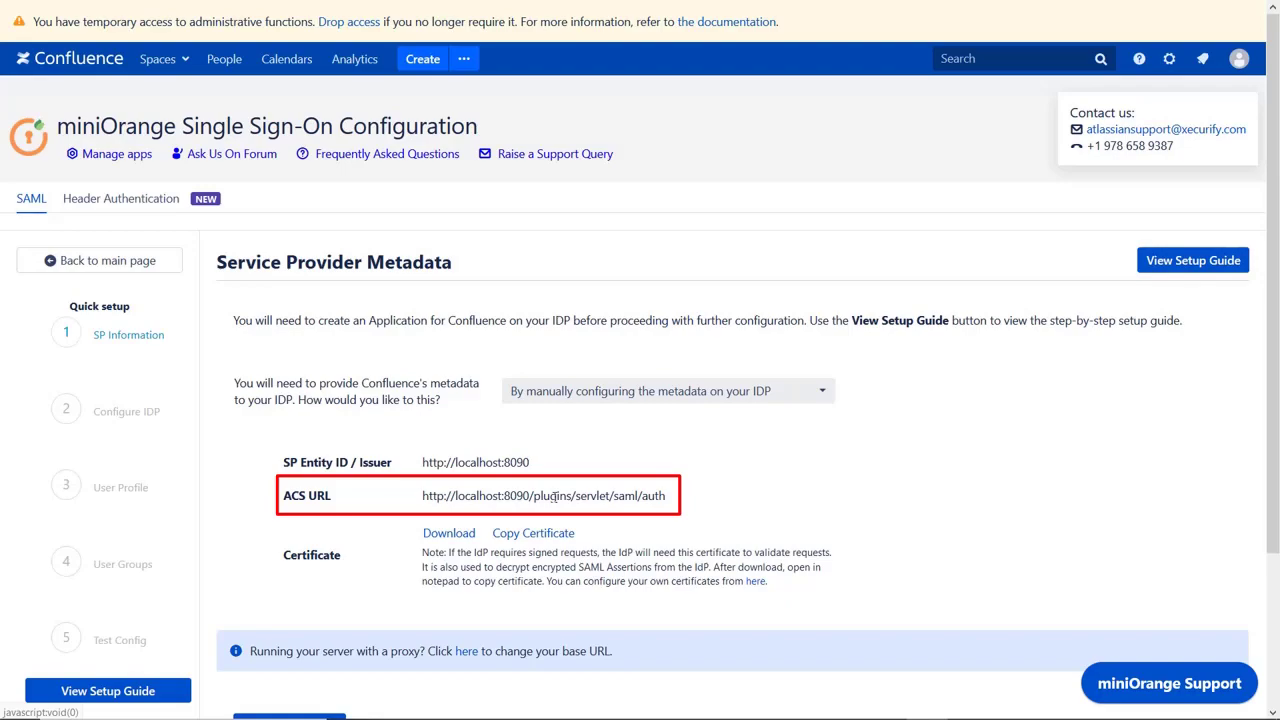
pyautogui.click(553, 496)
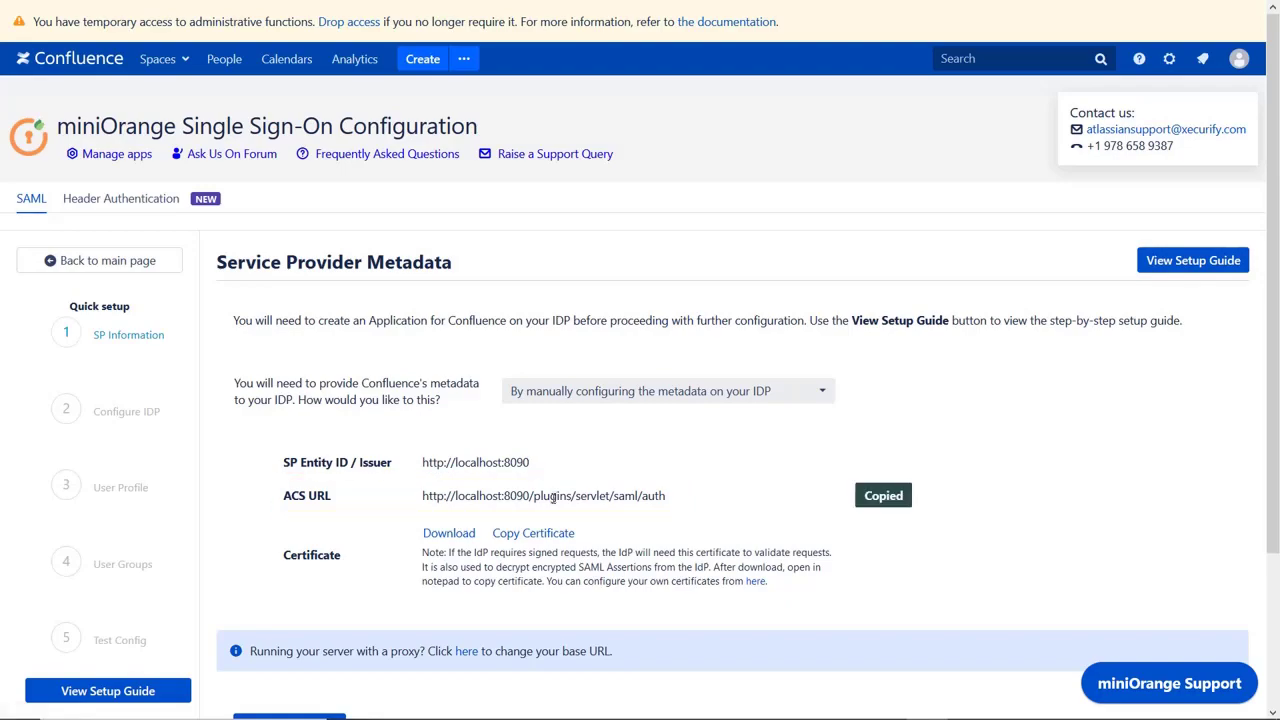
pyautogui.hotkey('alt', 'Tab')
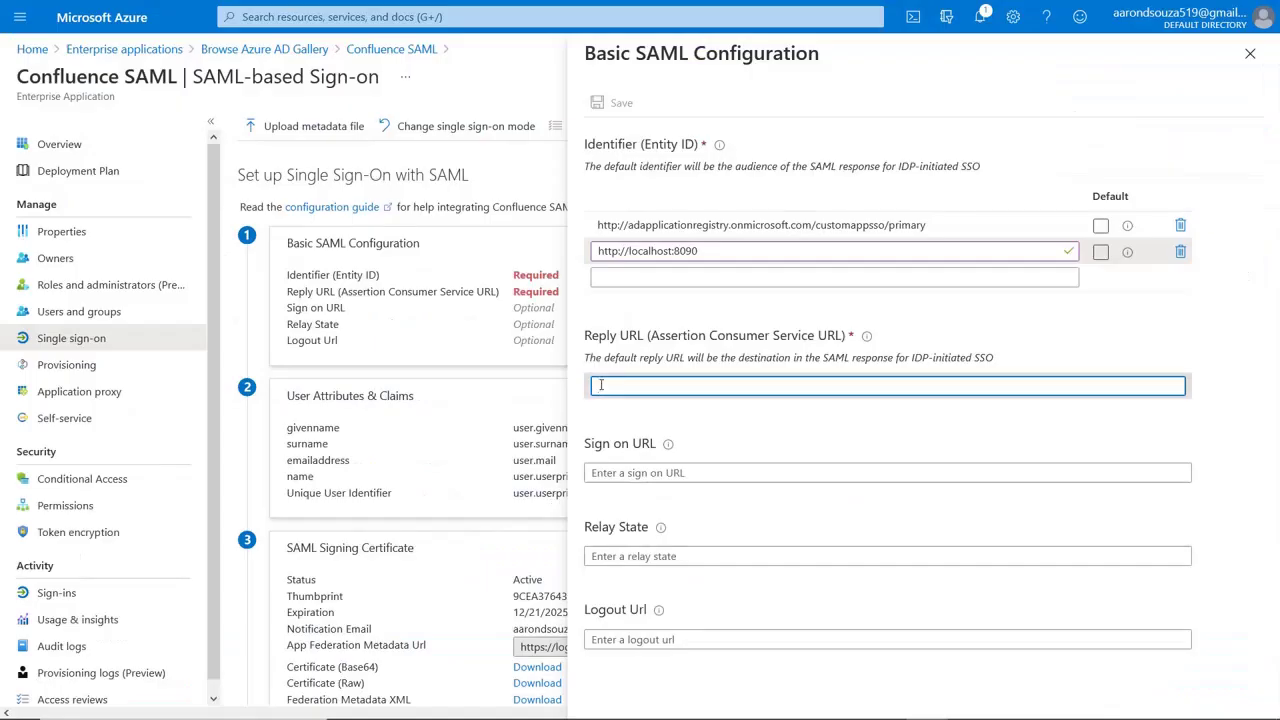
pyautogui.hotkey('ctrl', 'v')
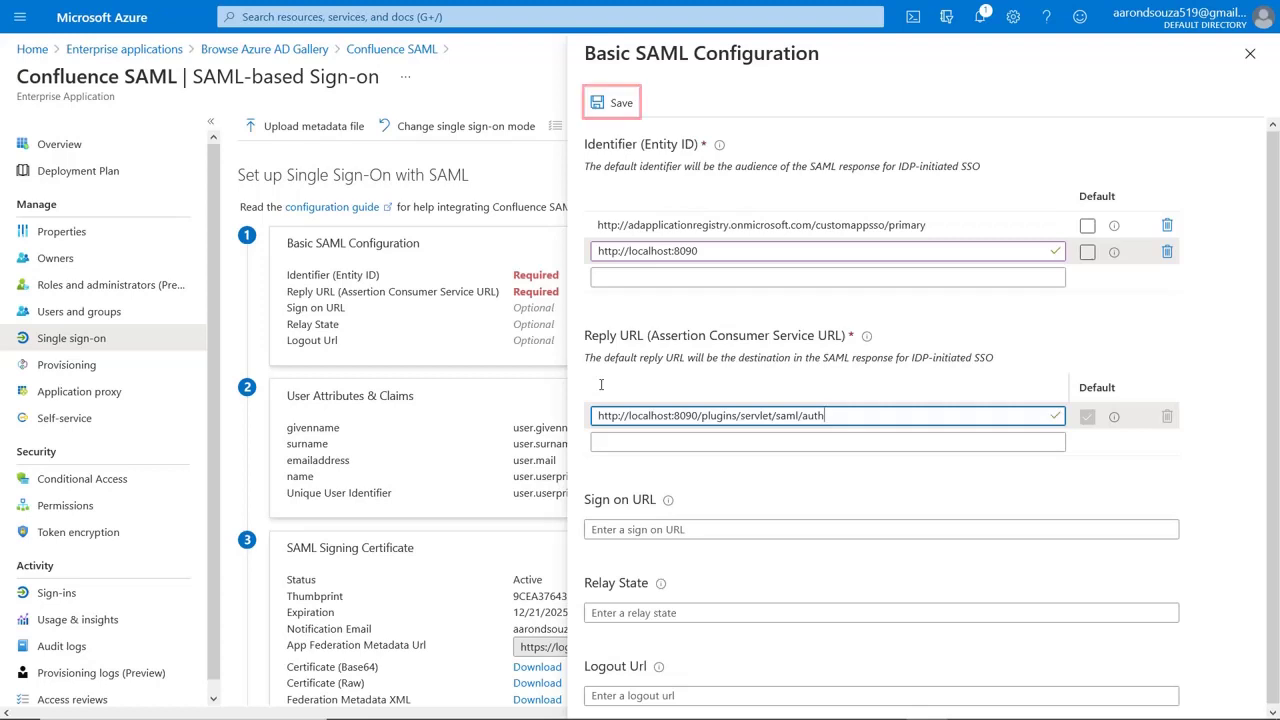
pyautogui.click(613, 106)
pyautogui.click(613, 105)
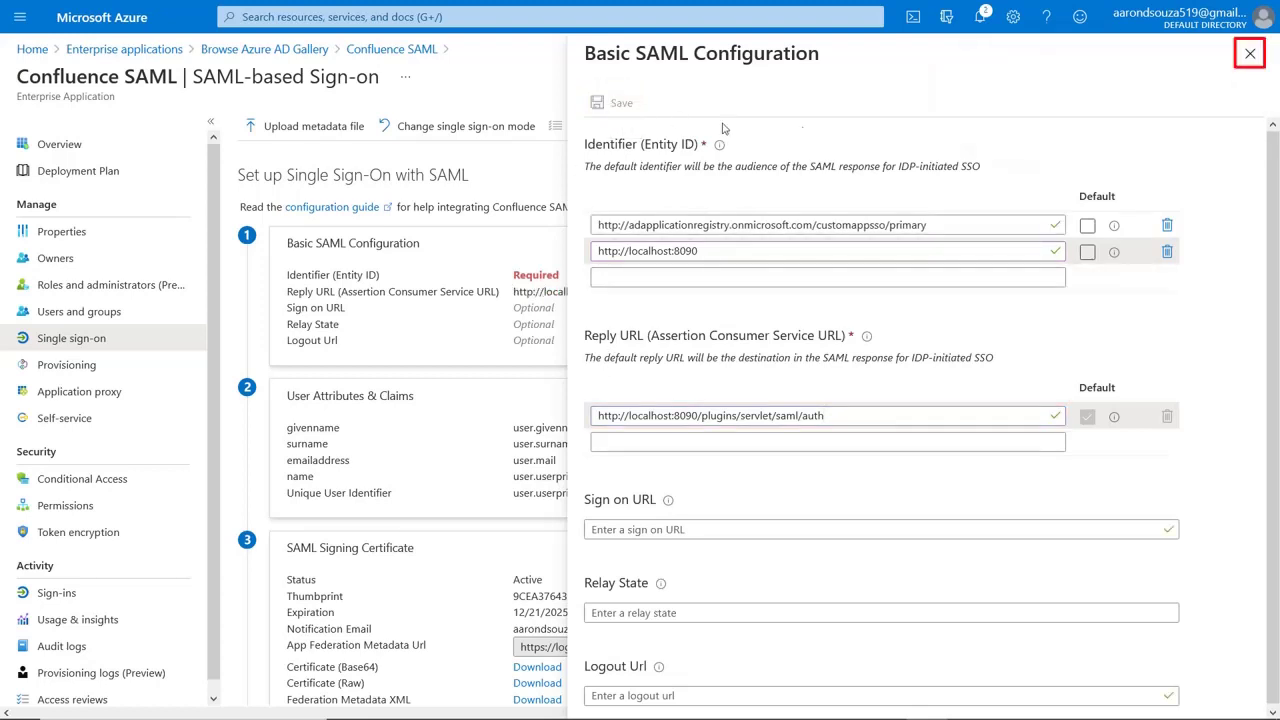
pyautogui.click(1249, 53)
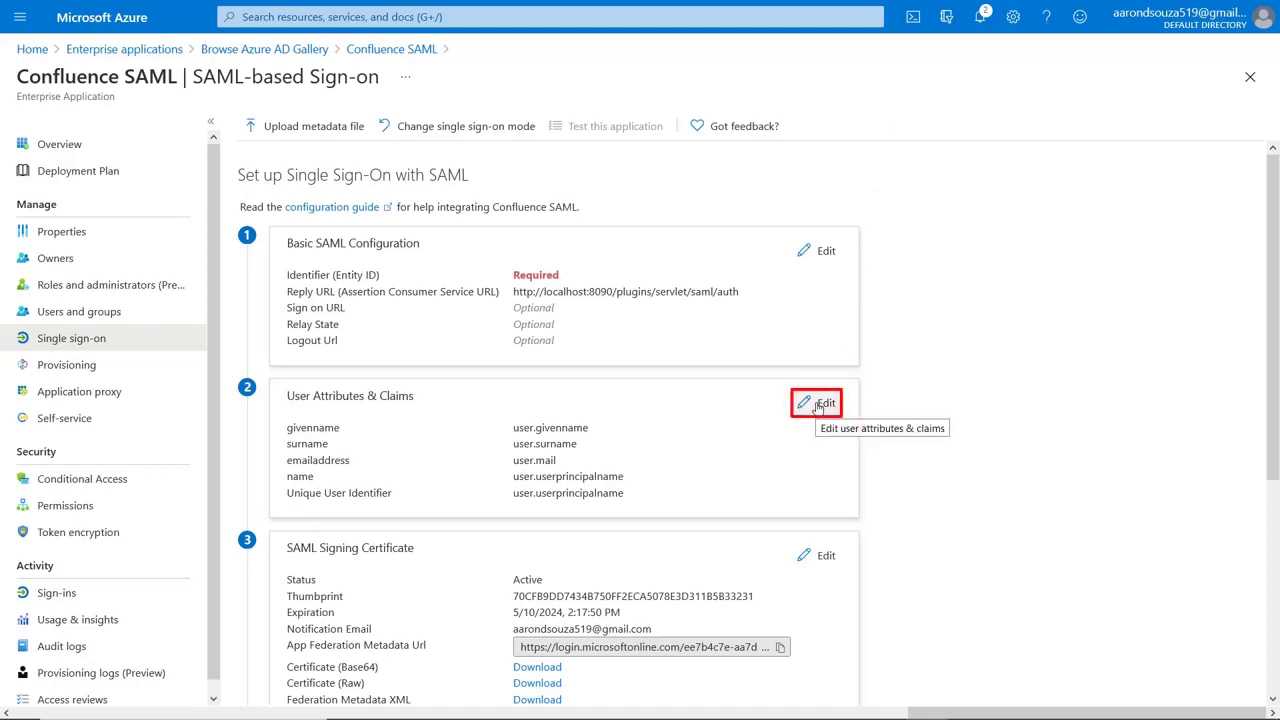
# - Change the Unique User Identifier (Name ID) claim's source attribute to user.mail and save
pyautogui.click(820, 405)
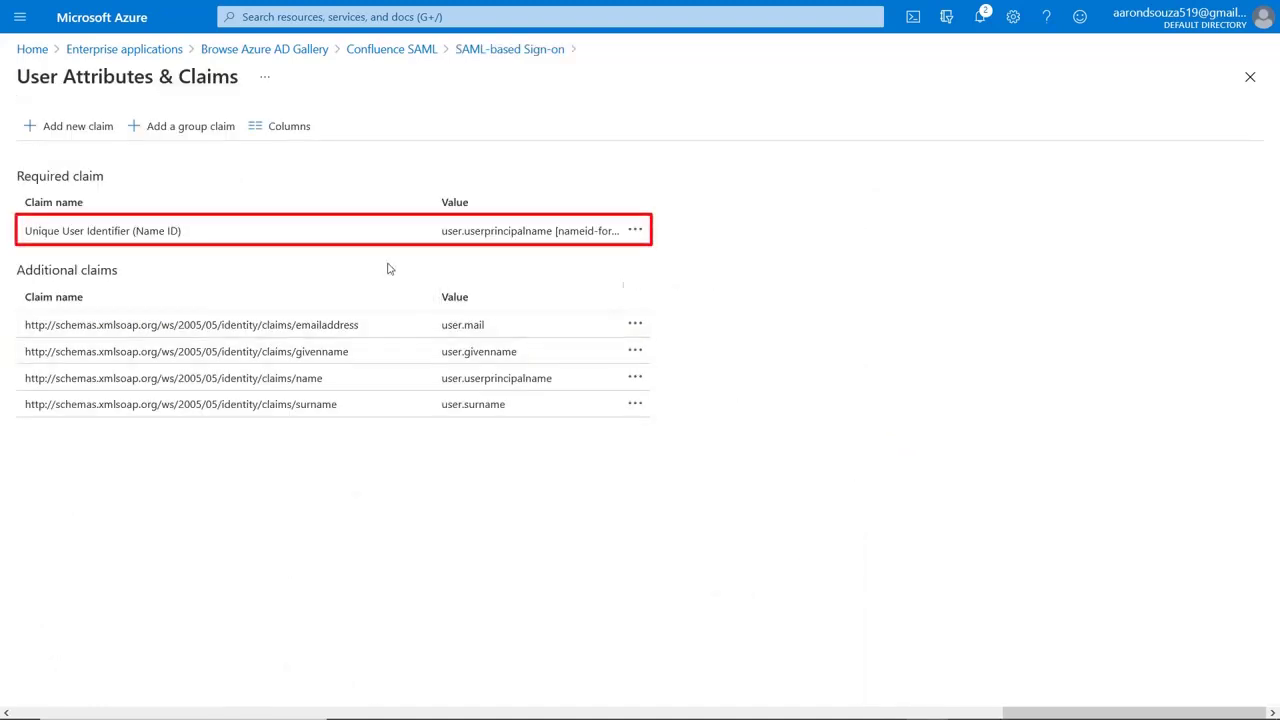
pyautogui.click(337, 239)
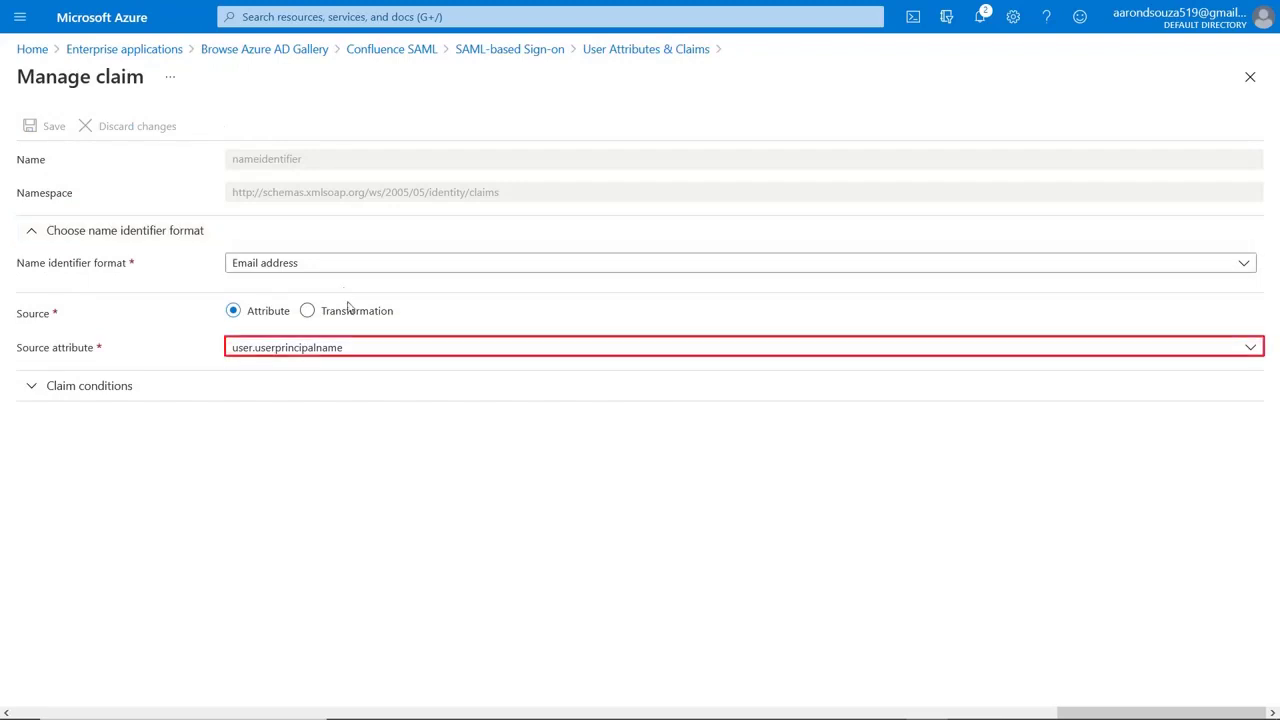
pyautogui.click(361, 347)
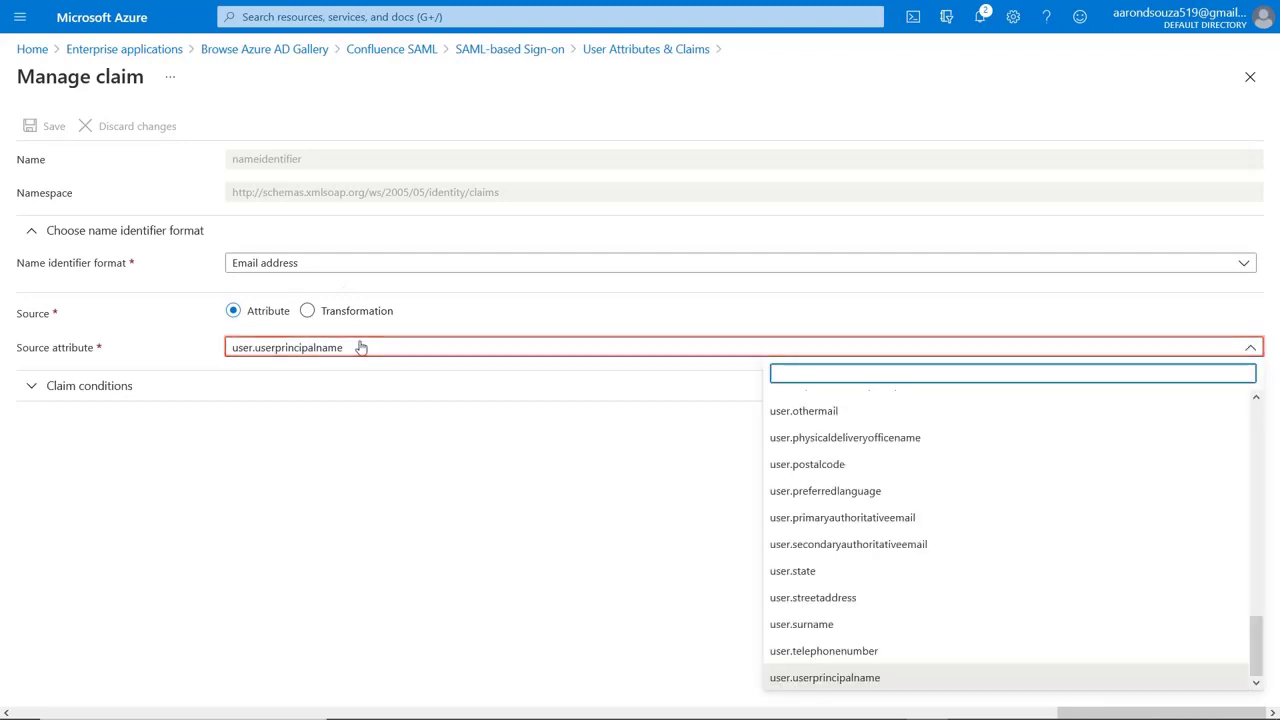
pyautogui.scroll(5, 854, 457)
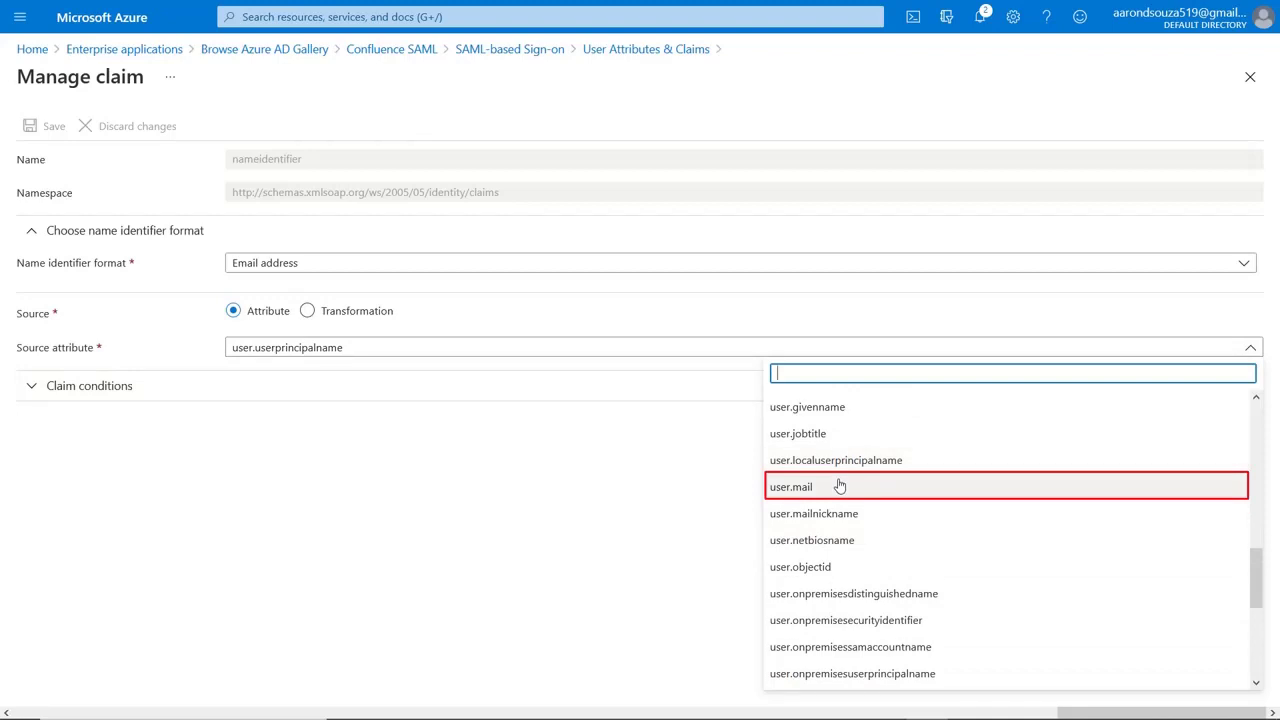
pyautogui.click(840, 486)
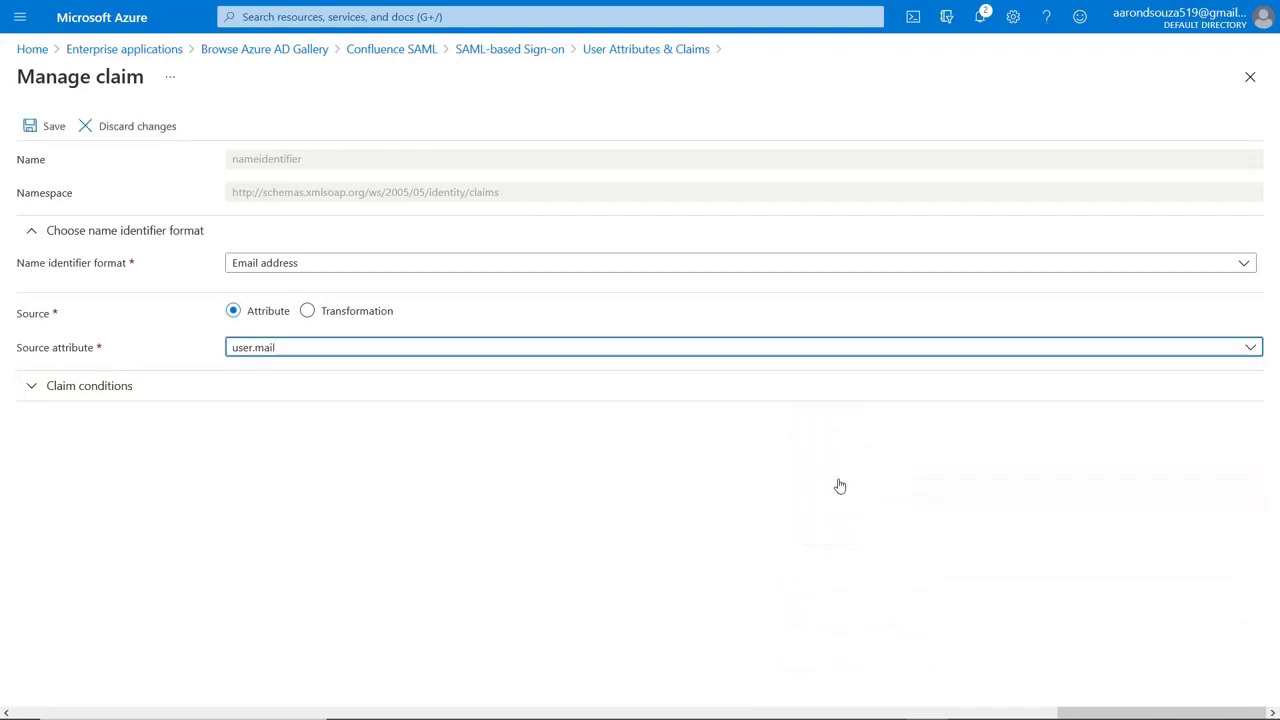
pyautogui.click(35, 132)
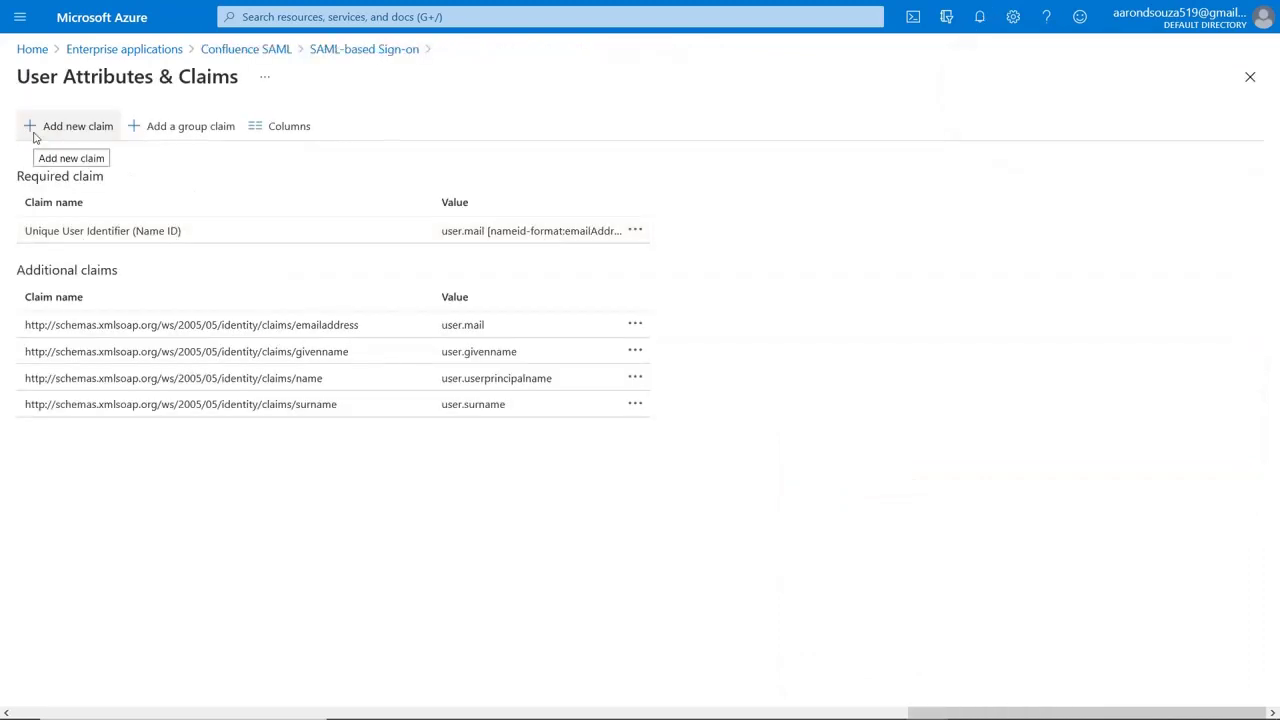
# - Assign the directory user to the Confluence SAML app through Users and groups
pyautogui.click(367, 57)
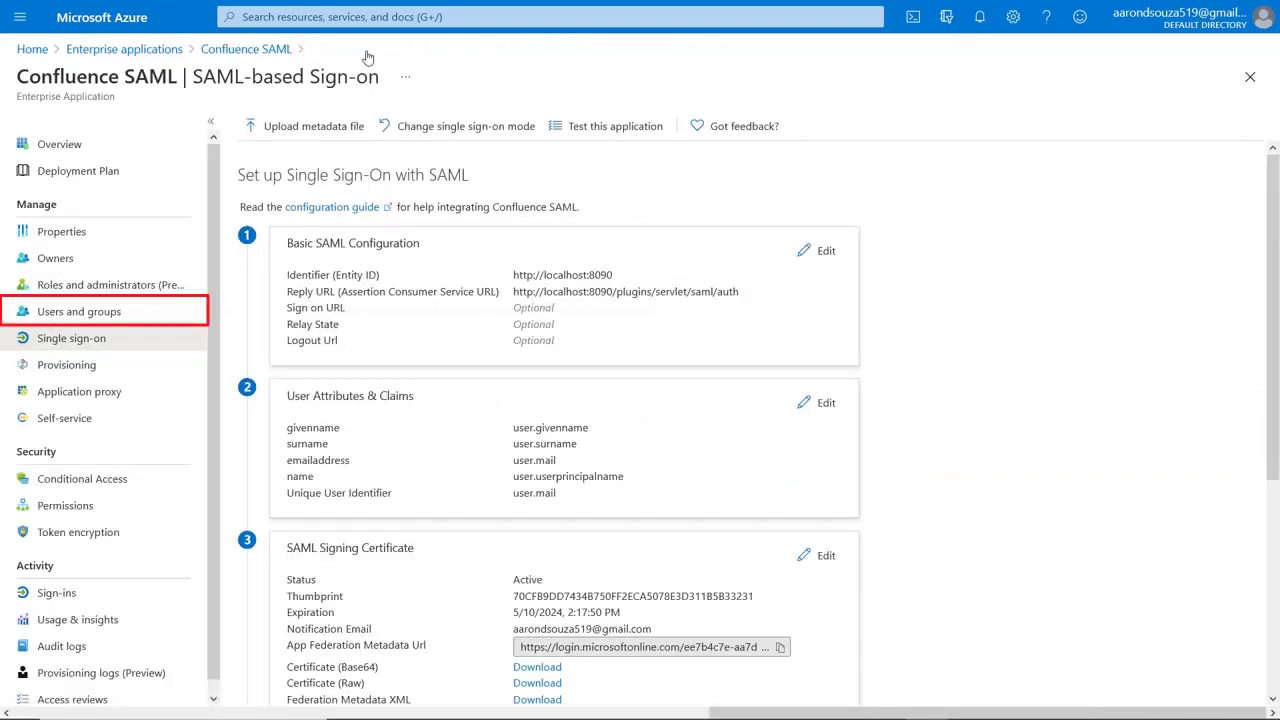
pyautogui.click(136, 313)
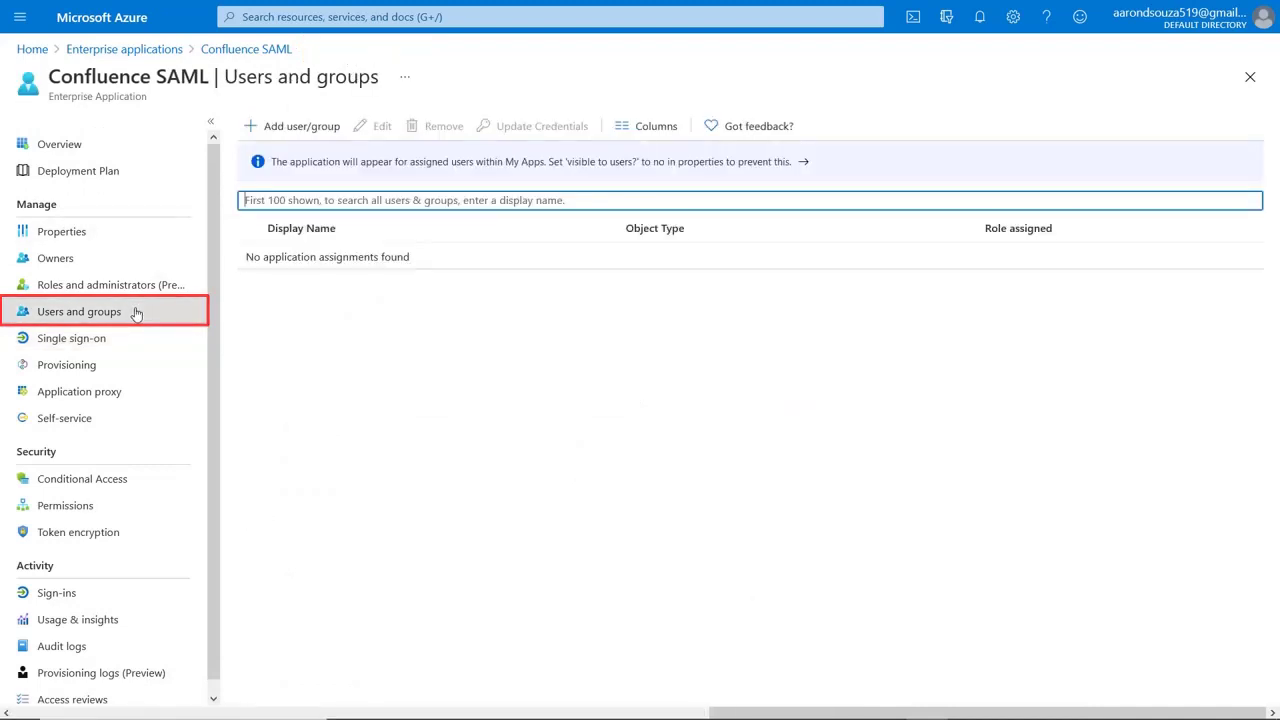
pyautogui.click(297, 131)
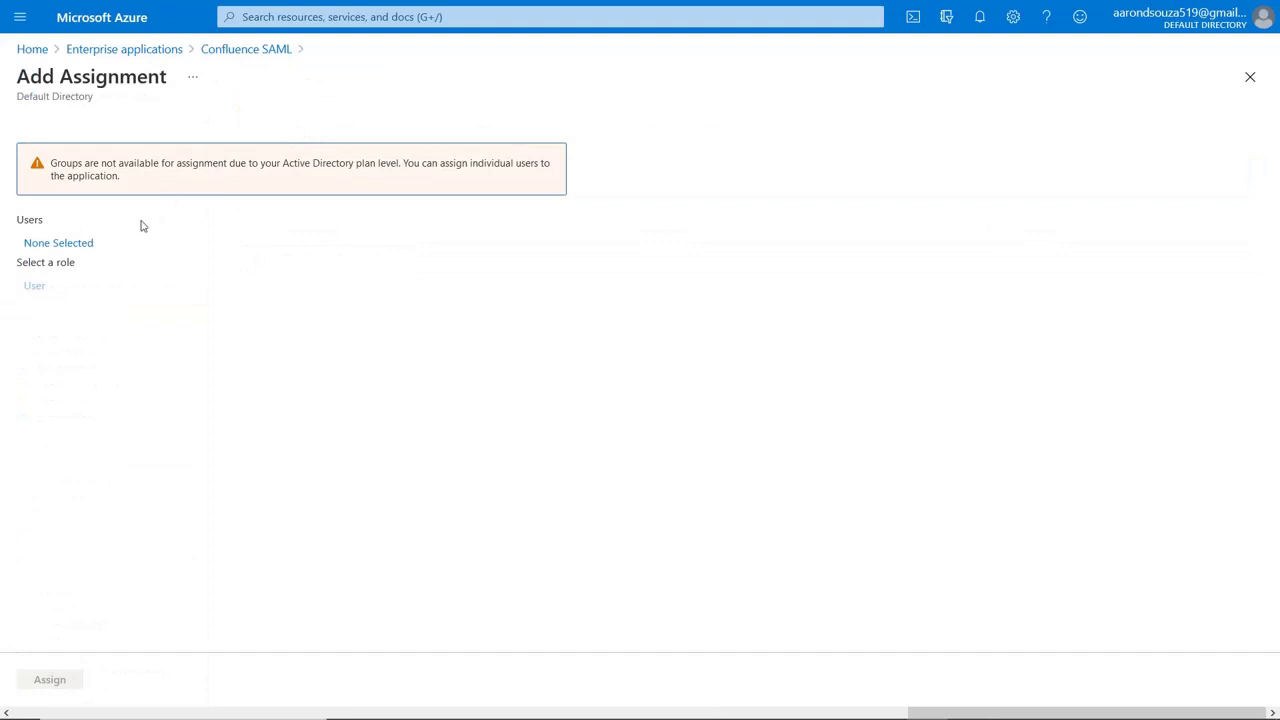
pyautogui.click(88, 246)
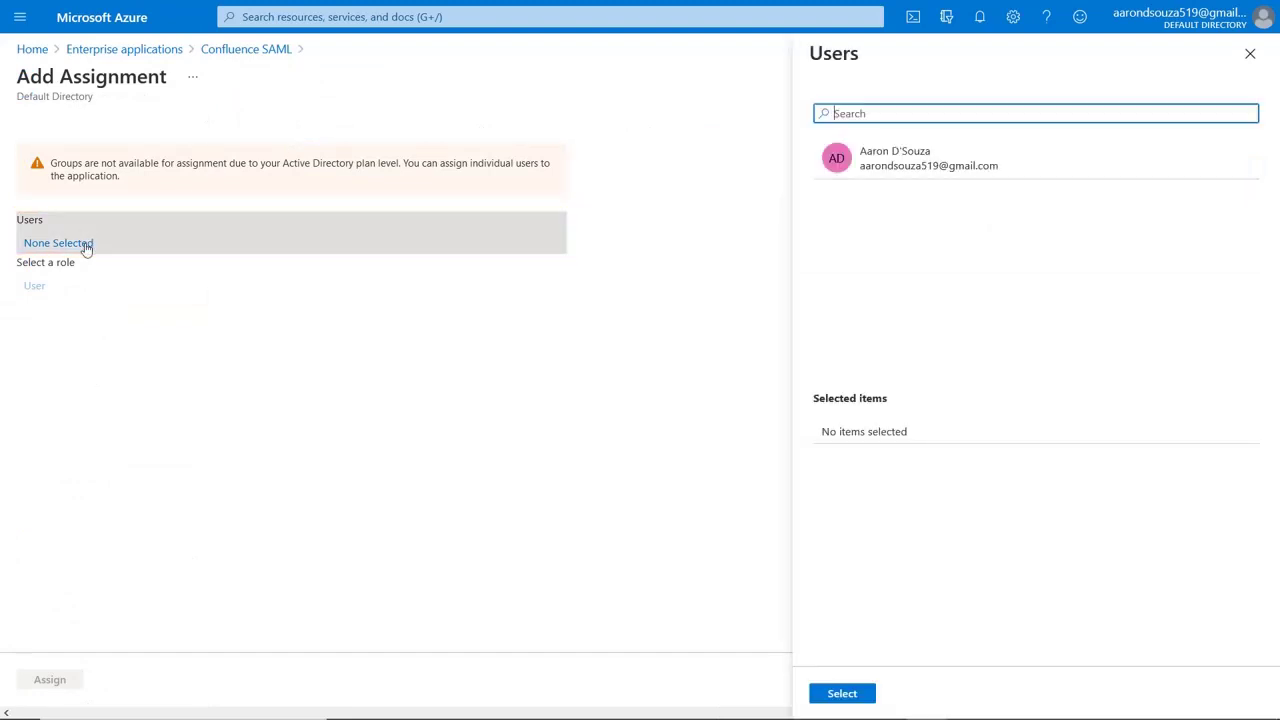
pyautogui.click(946, 163)
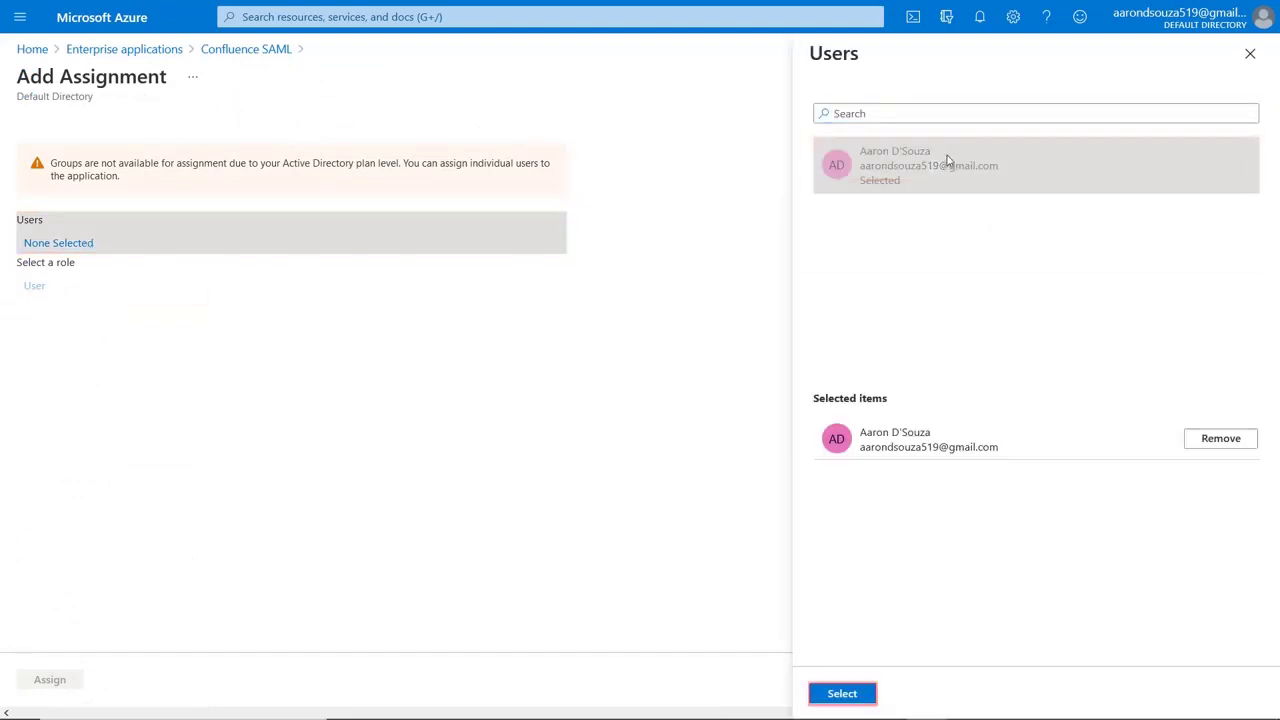
pyautogui.click(863, 694)
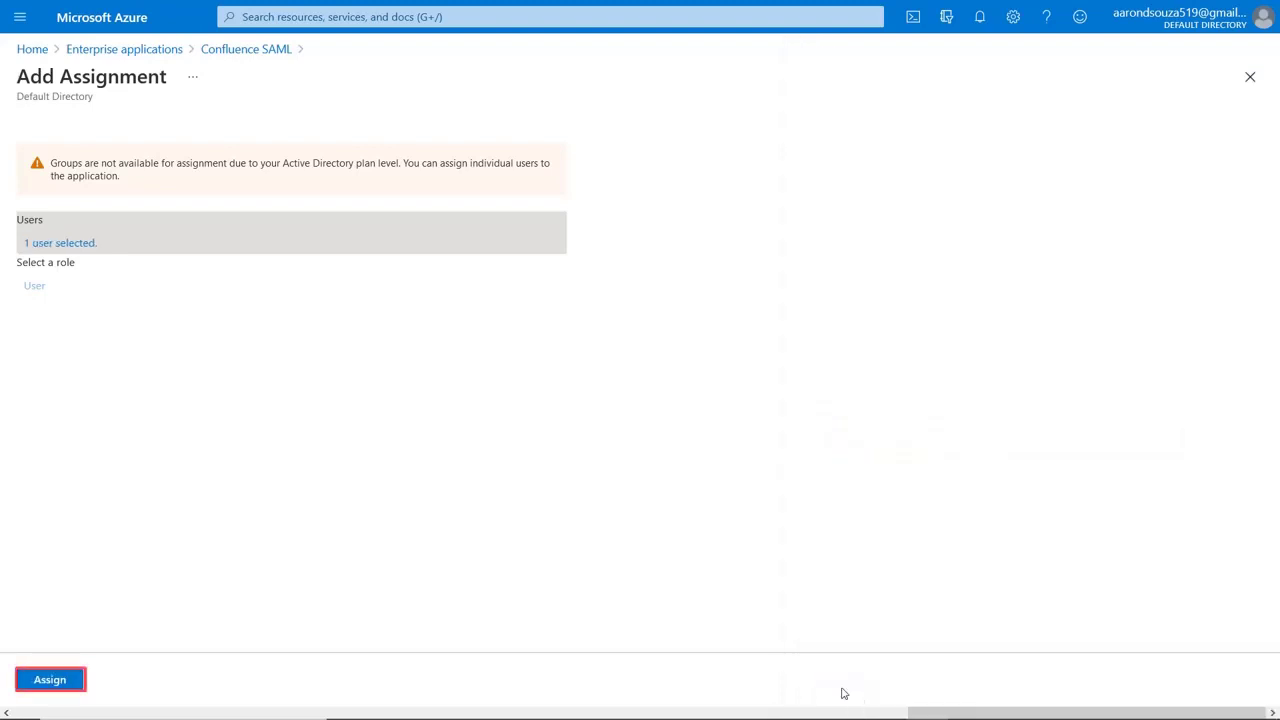
pyautogui.click(53, 684)
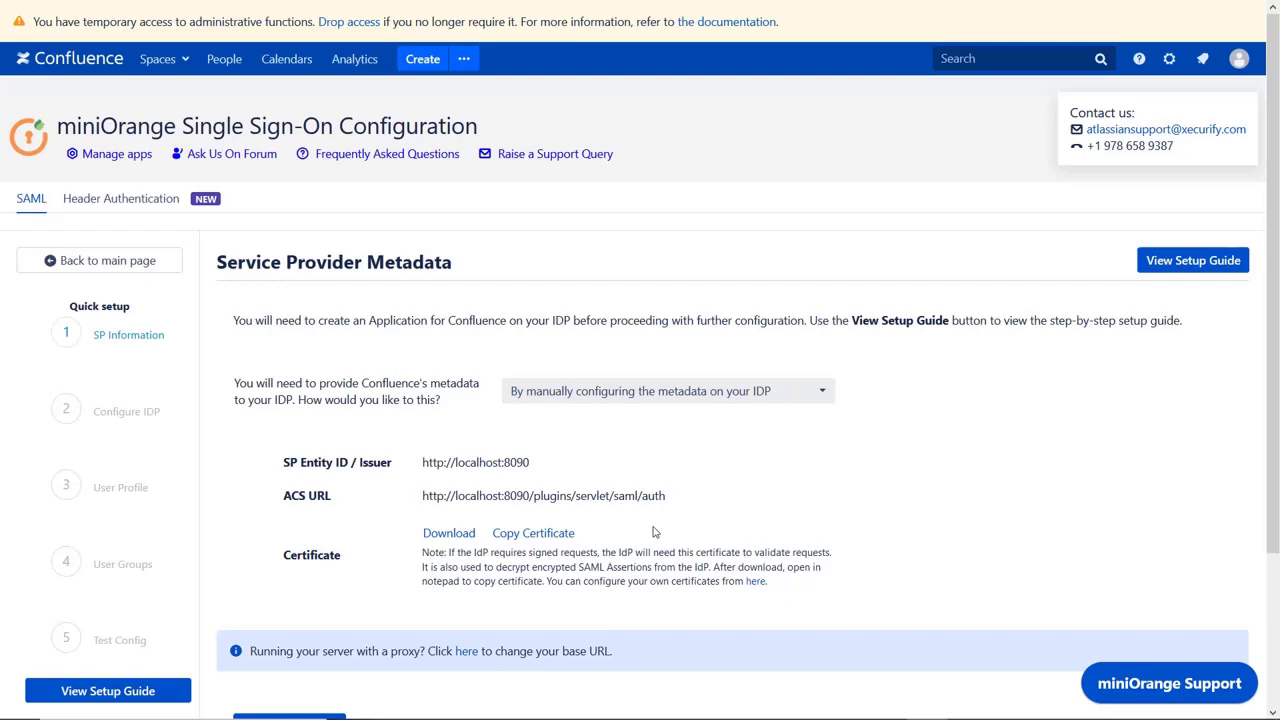
# - Proceed past Service Provider Metadata and enter 'Azure AD' as the Custom IDP Name
pyautogui.scroll(-2, 655, 532)
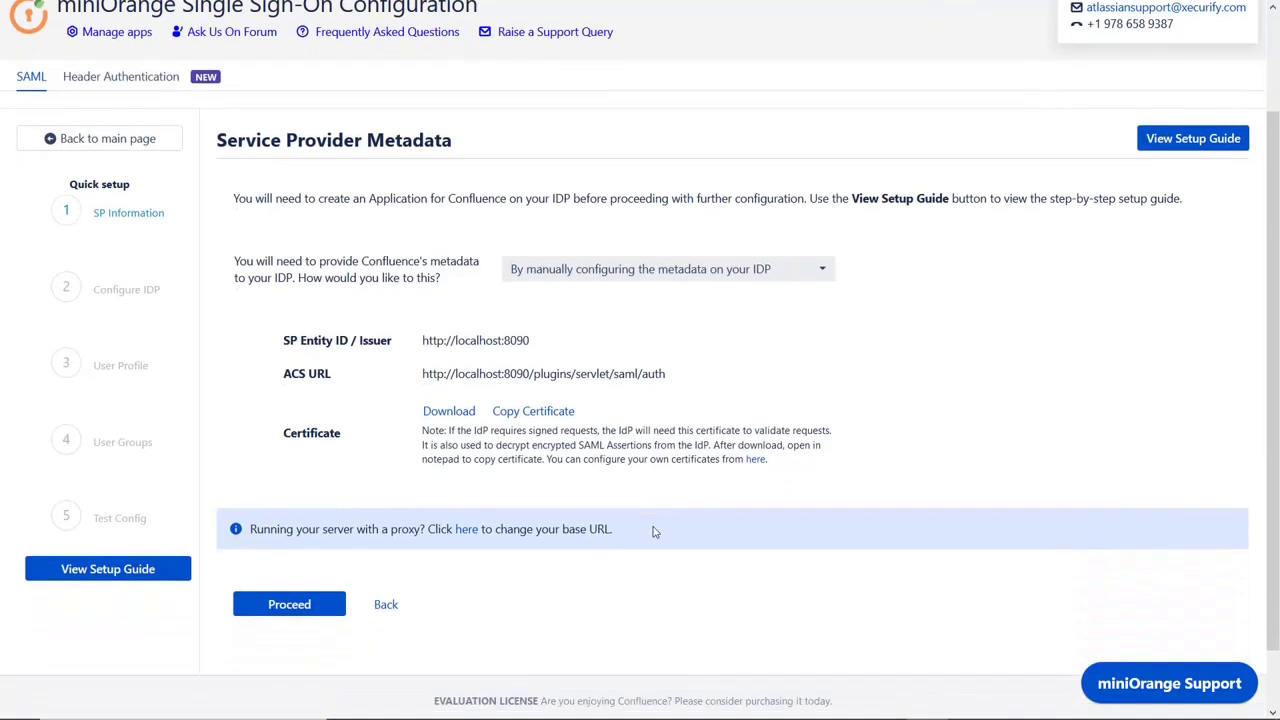
pyautogui.click(289, 604)
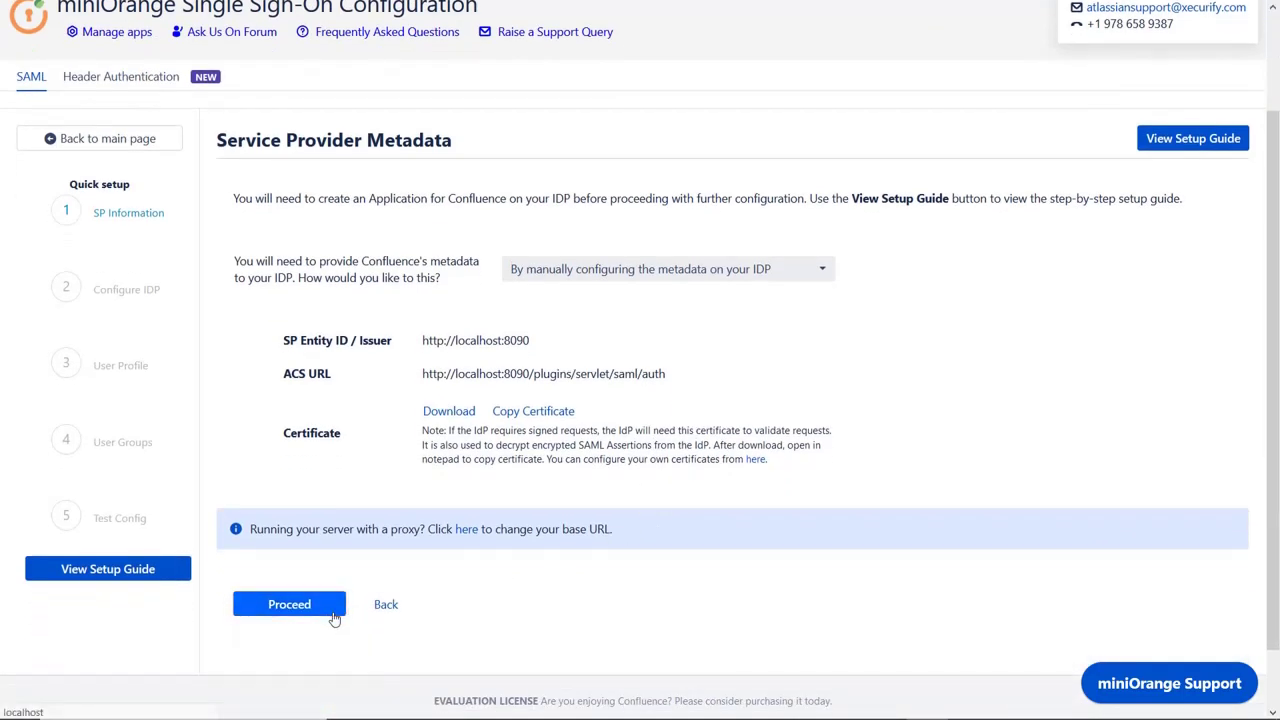
pyautogui.click(610, 482)
pyautogui.write('Azure AD')
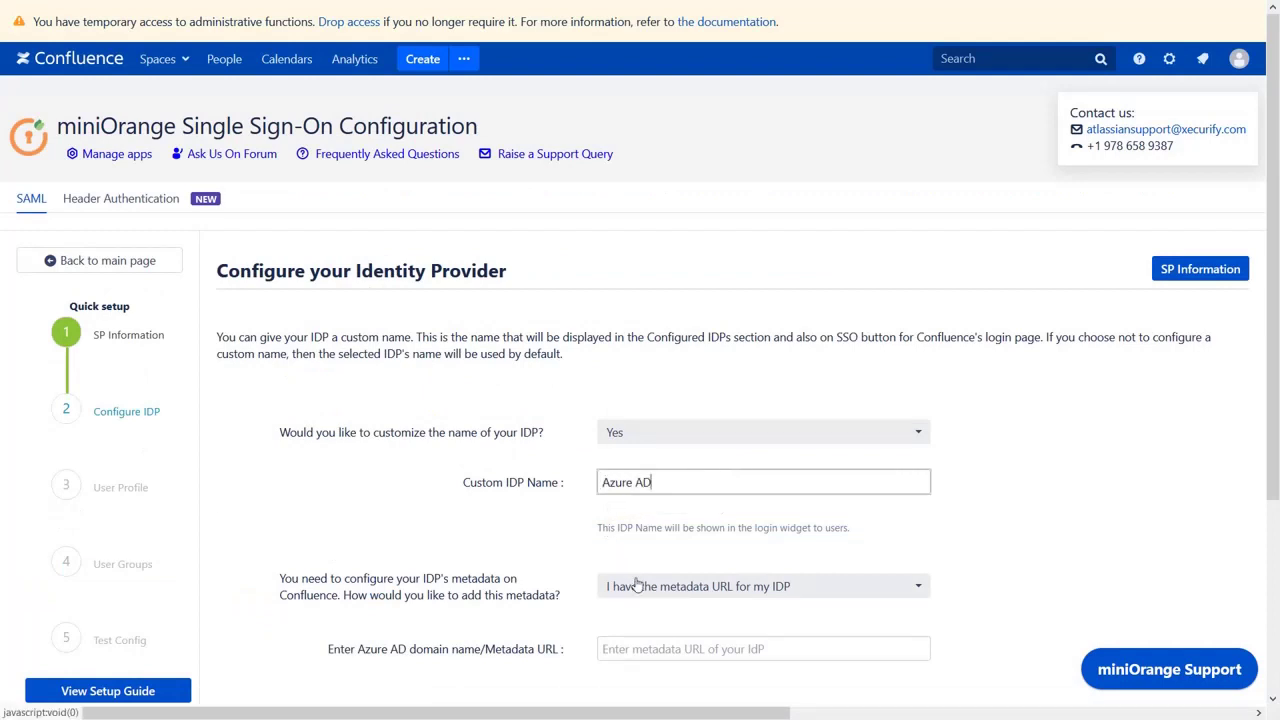
# - Select 'I have the metadata URL for my IDP' as the IdP metadata source
pyautogui.scroll(-1, 637, 585)
pyautogui.click(640, 545)
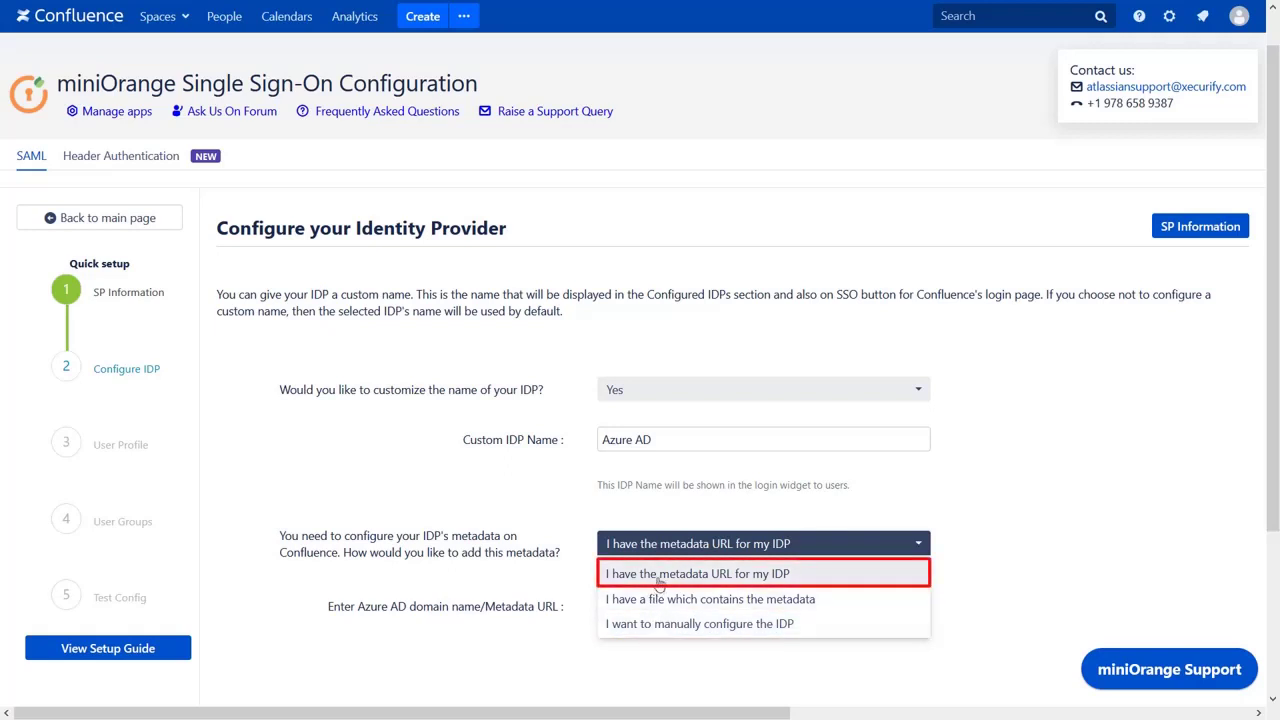
pyautogui.click(659, 574)
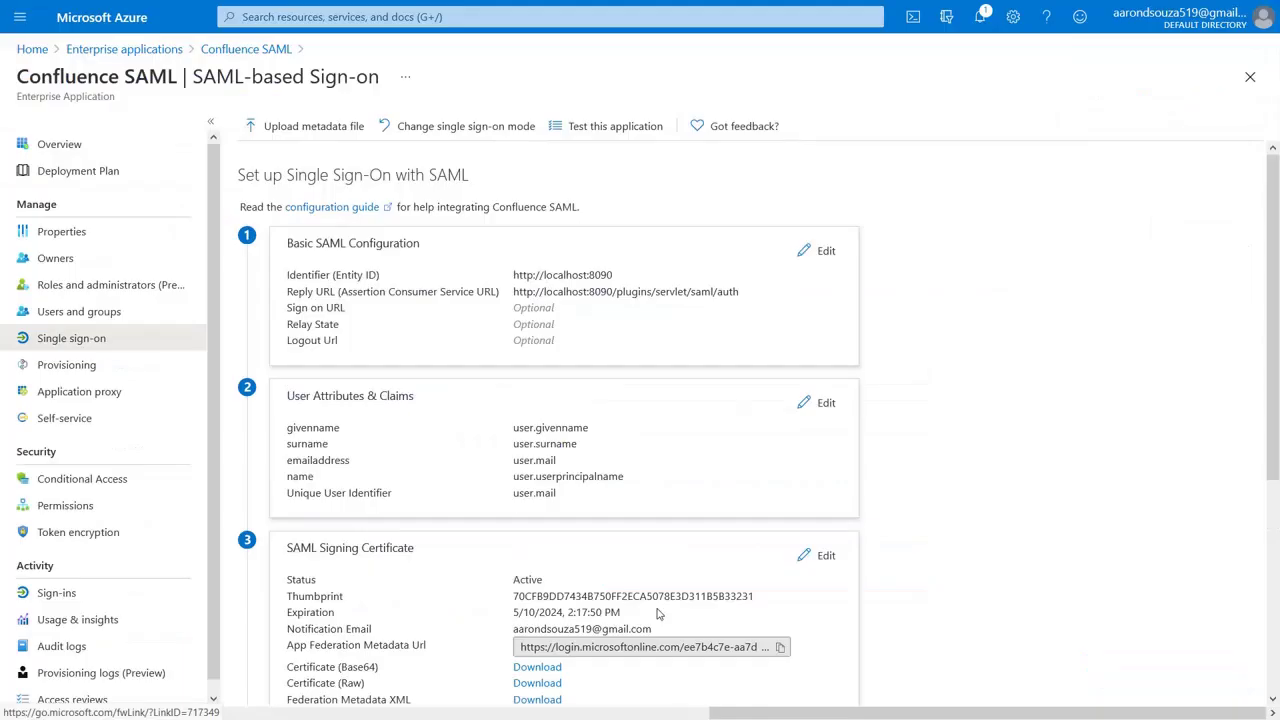
pyautogui.scroll(-2, 658, 613)
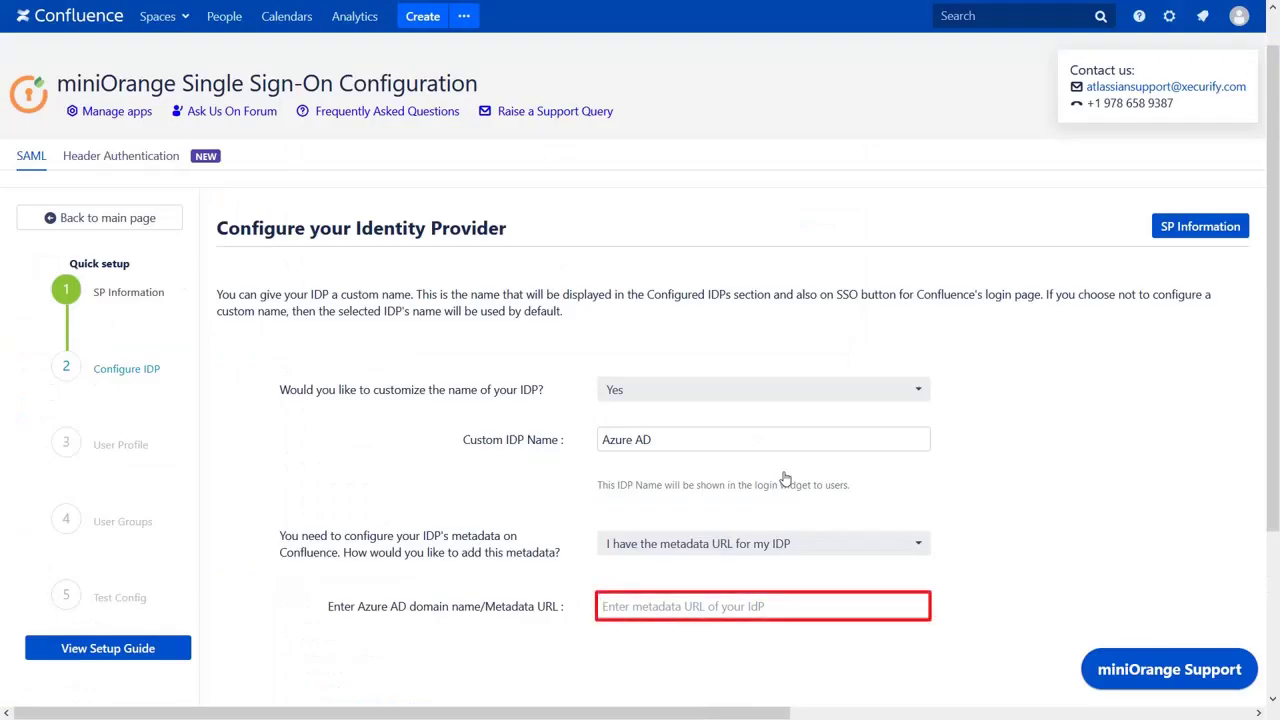
# - Paste the Azure federation metadata URL into the IdP settings and save them
pyautogui.write('https://login.microsoftonline.com/ee7b4c7e-aa7d-4a91-b417-d7123e570974/federationmetadata/2007-06/federationmetadata.xml?appid=d0318fce-b26a-4b1e-981d-cdee884d922a')
pyautogui.scroll(-4, 706, 602)
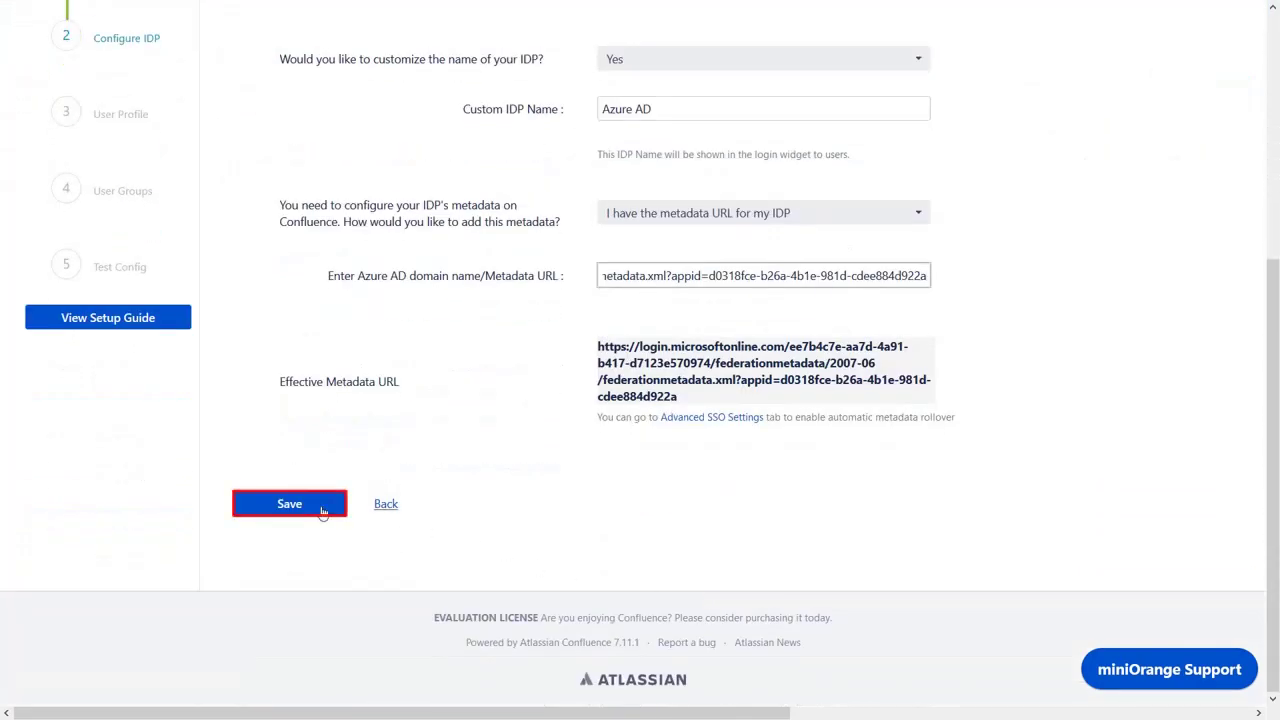
pyautogui.click(289, 504)
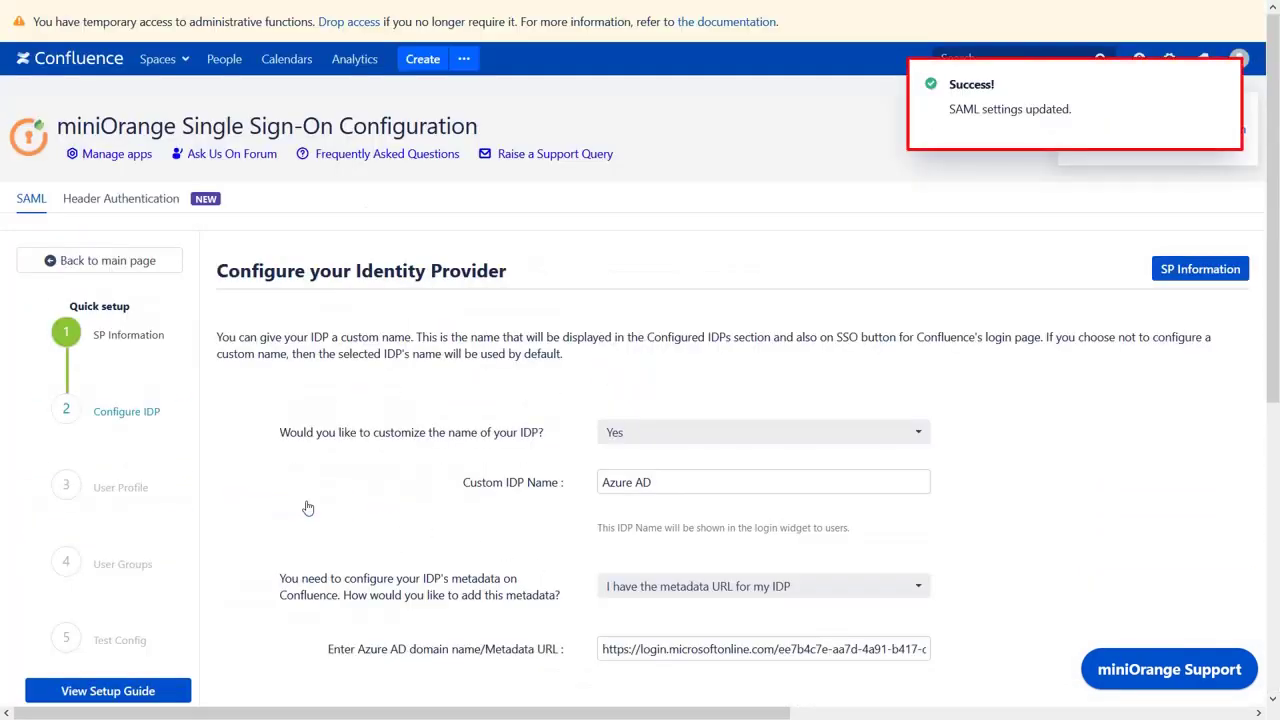
pyautogui.scroll(-3, 308, 508)
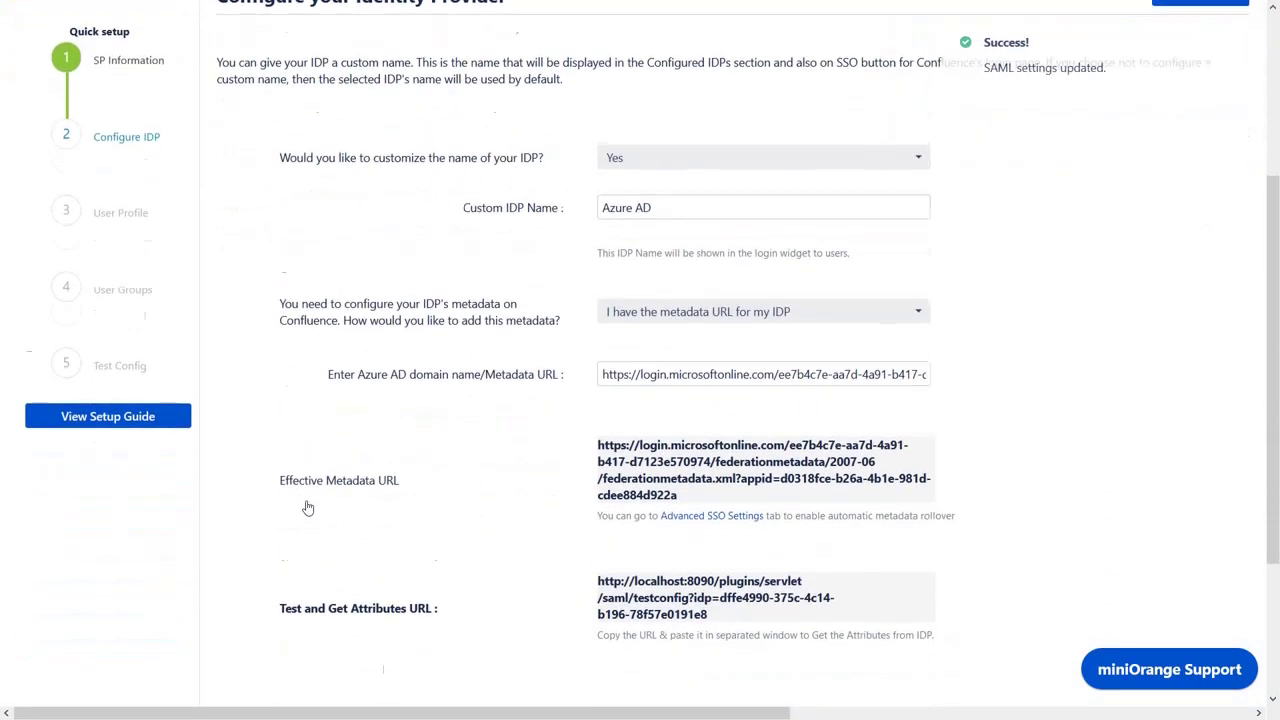
pyautogui.scroll(-1, 310, 506)
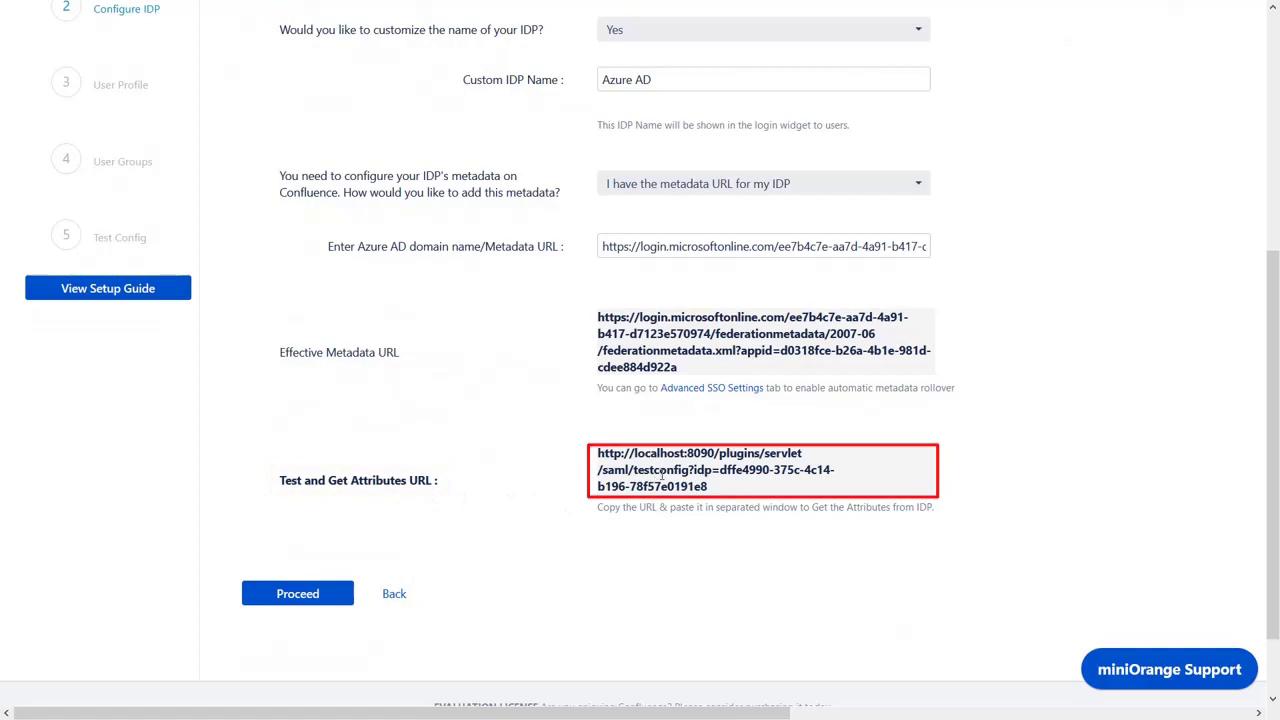
# - Load the test attributes URL in a private Chrome window and check for TEST SUCCESSFUL with Azure attributes
pyautogui.hotkey('ctrl', 'shift', 'n')
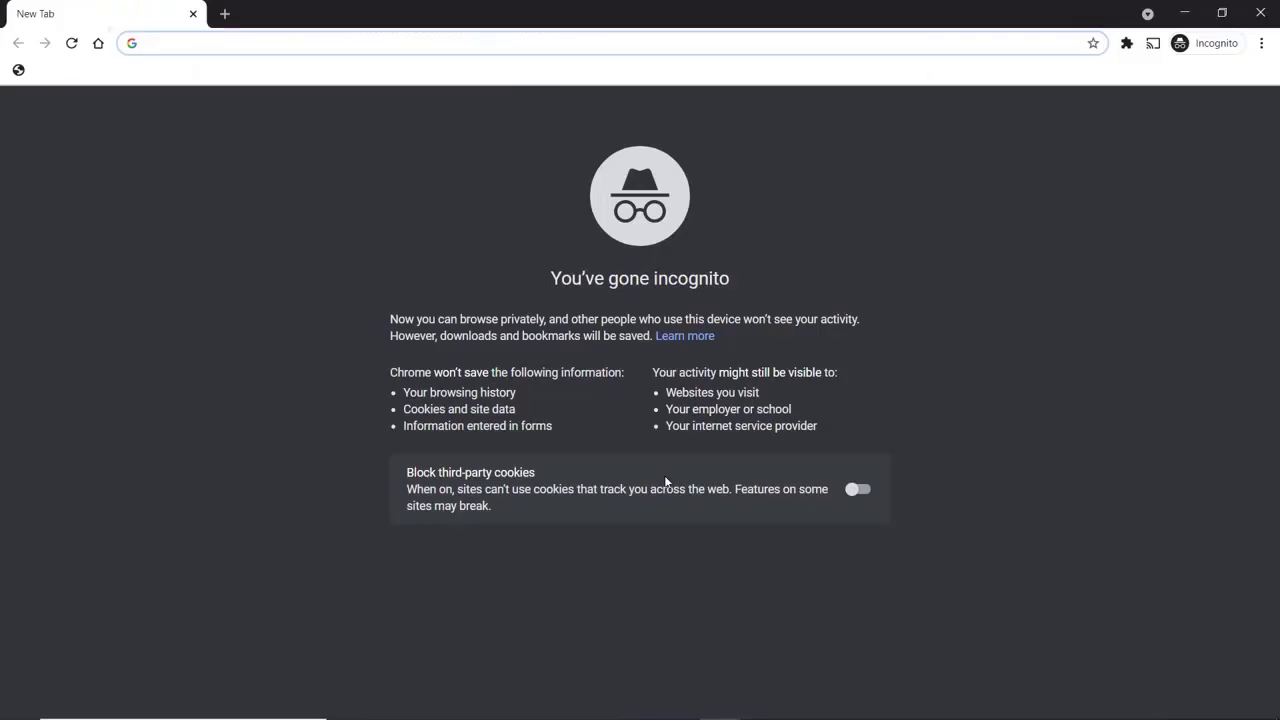
pyautogui.hotkey('ctrl', 'v')
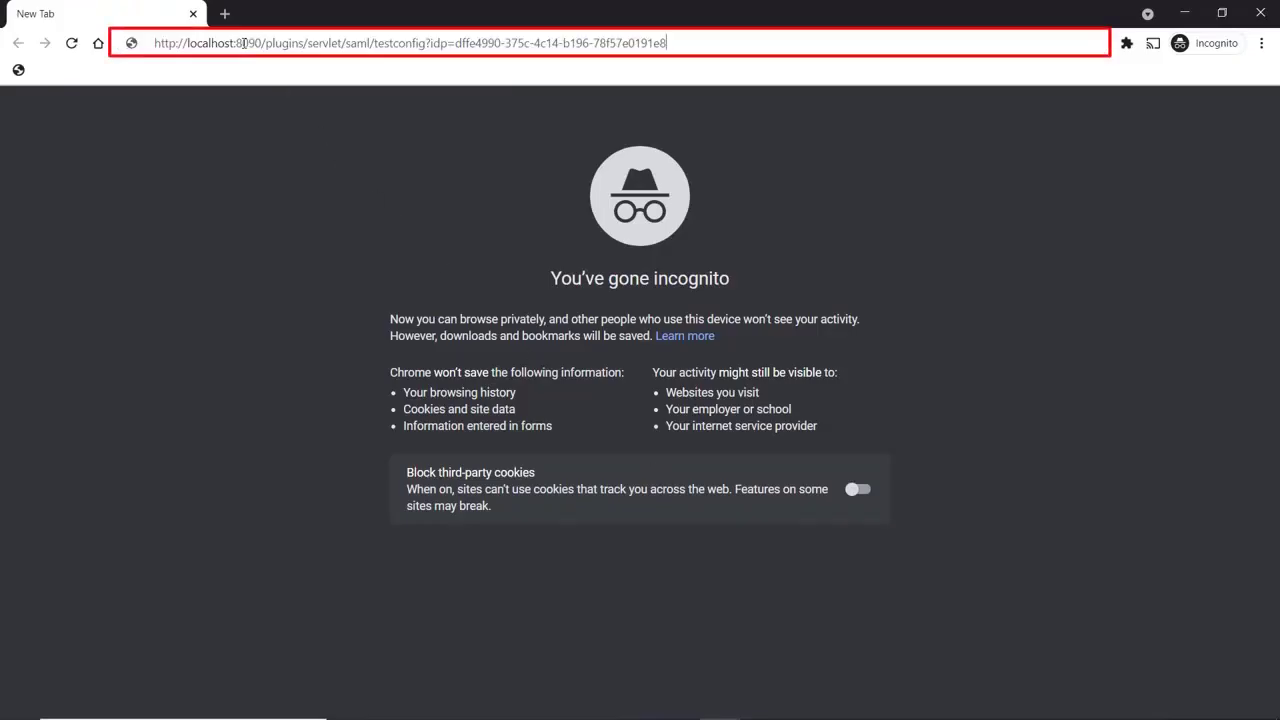
pyautogui.press('Return')
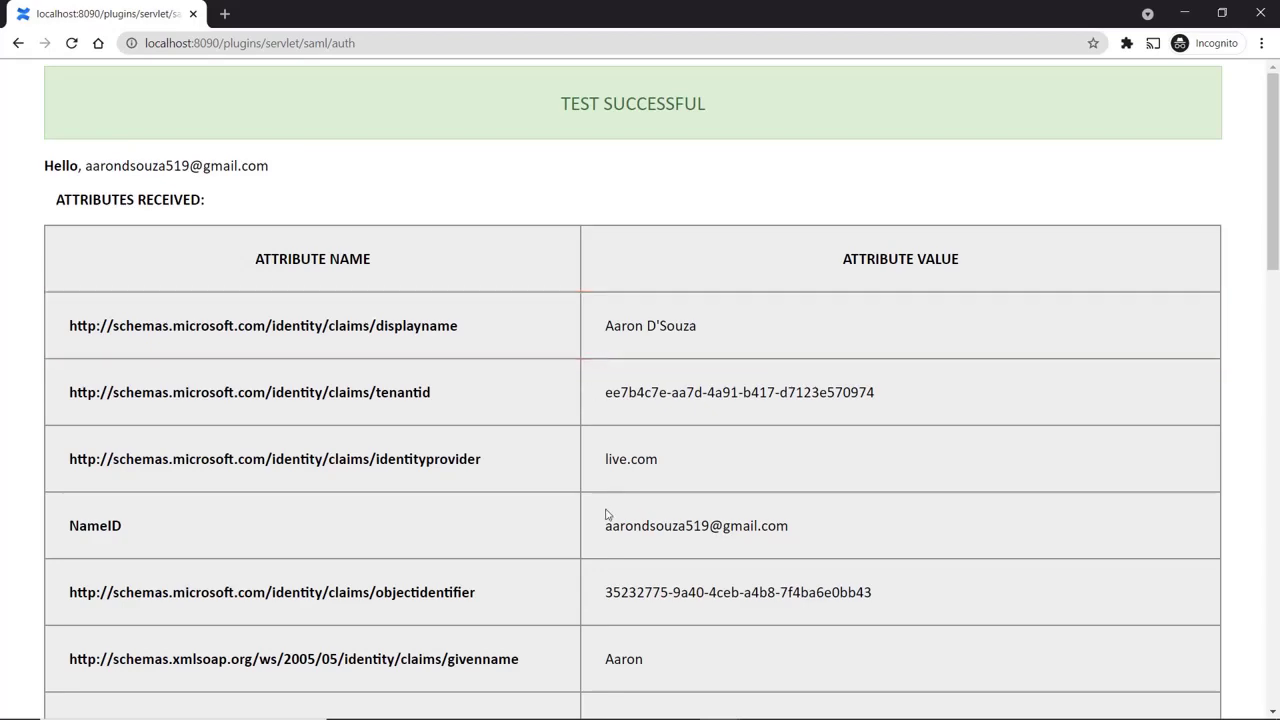
pyautogui.scroll(-4, 607, 521)
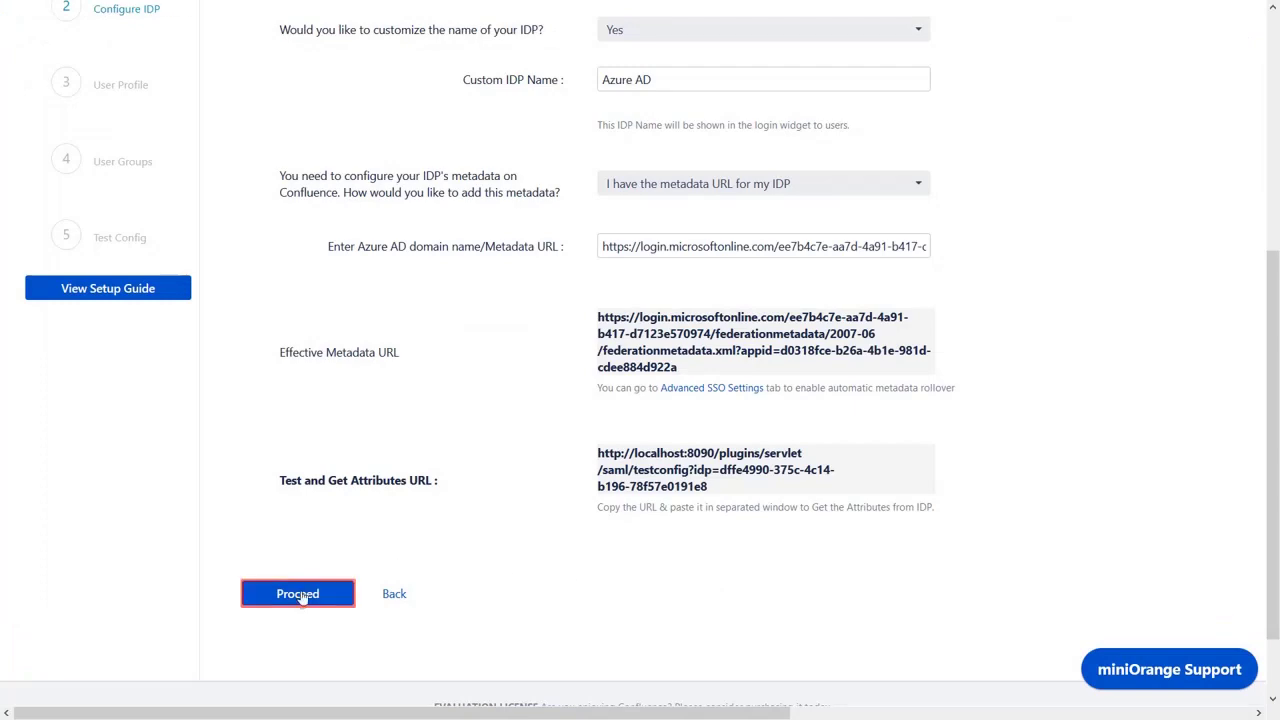
# - Set the Fullname Attribute to the displayname claim on the User Profile step and save
pyautogui.click(298, 594)
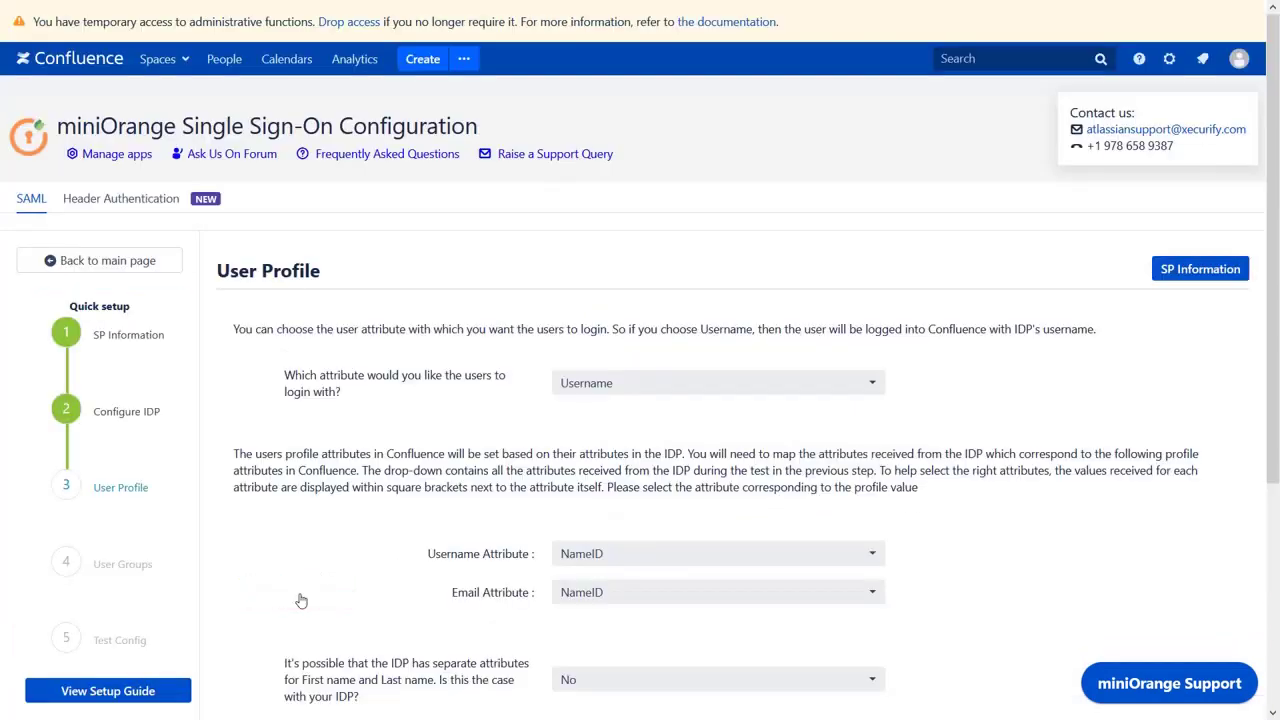
pyautogui.scroll(-2, 301, 600)
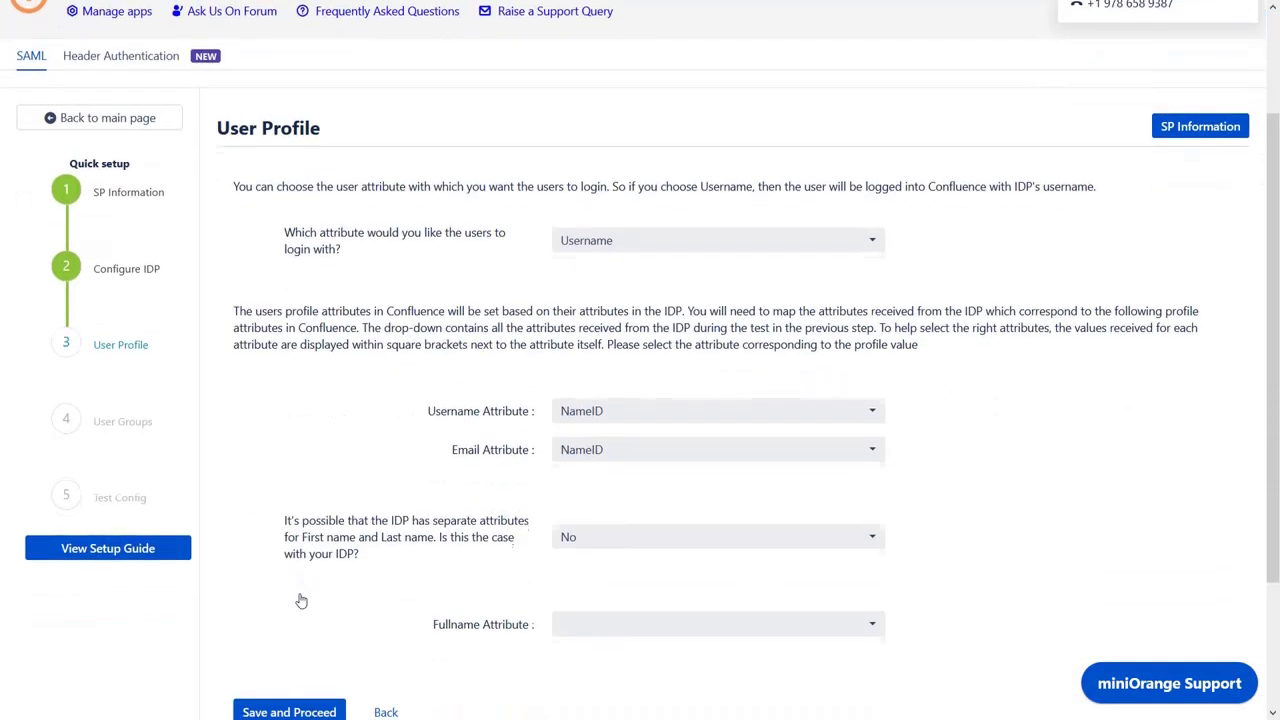
pyautogui.scroll(-2, 301, 600)
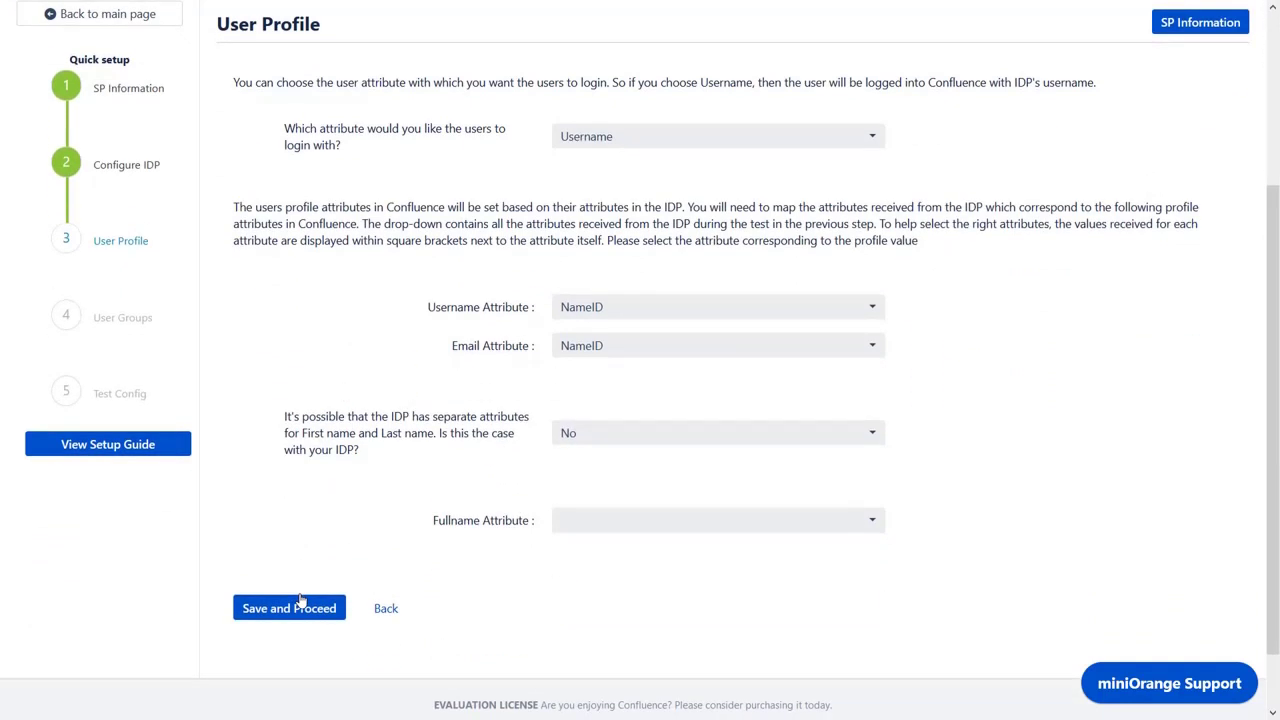
pyautogui.click(569, 514)
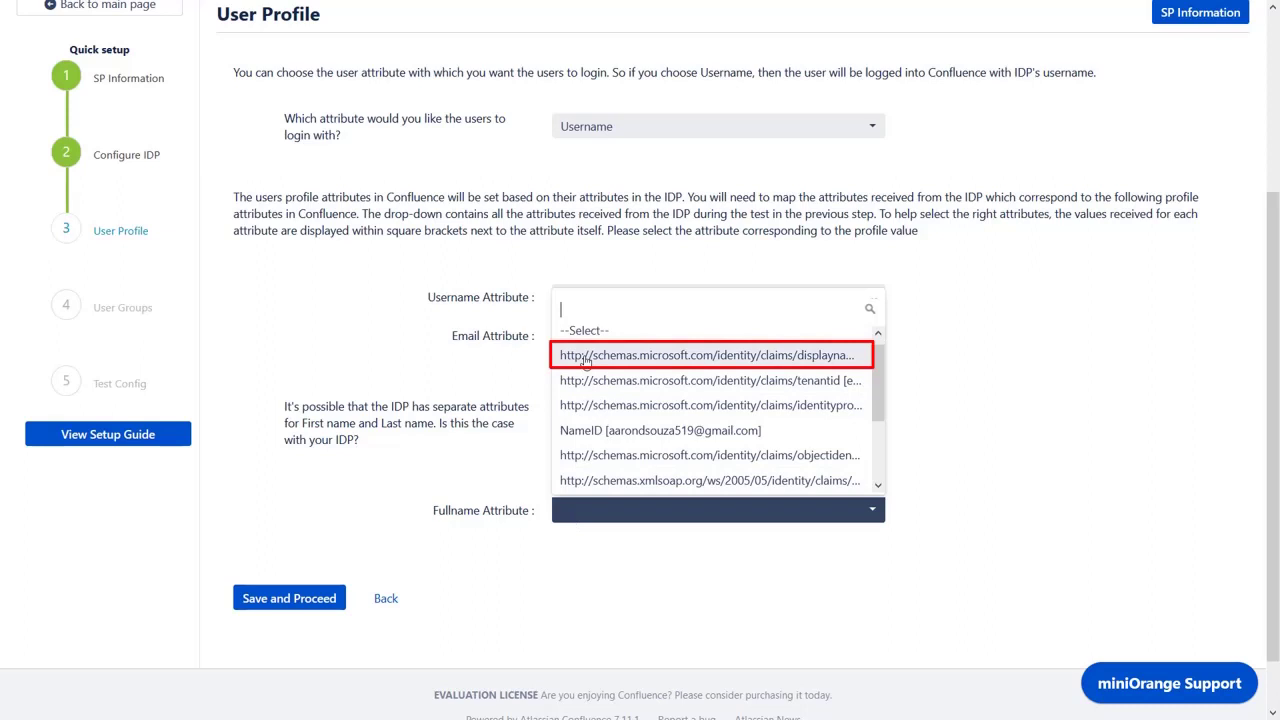
pyautogui.click(586, 362)
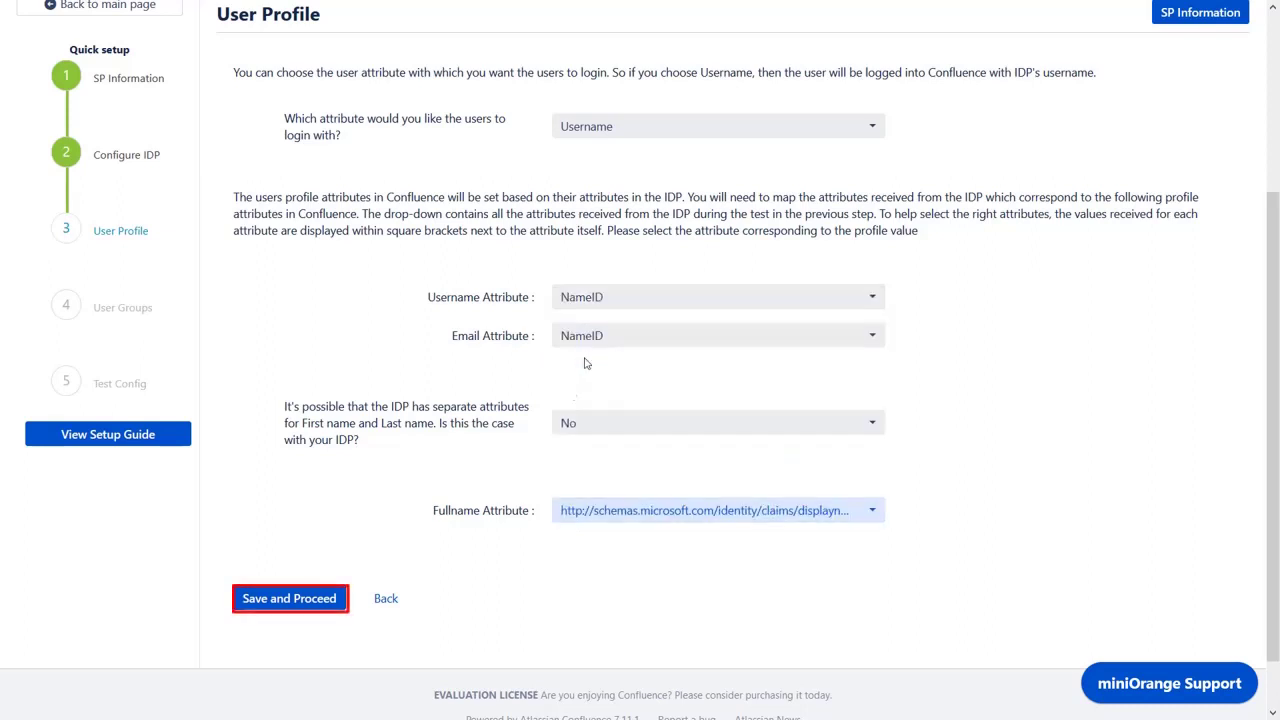
pyautogui.click(284, 597)
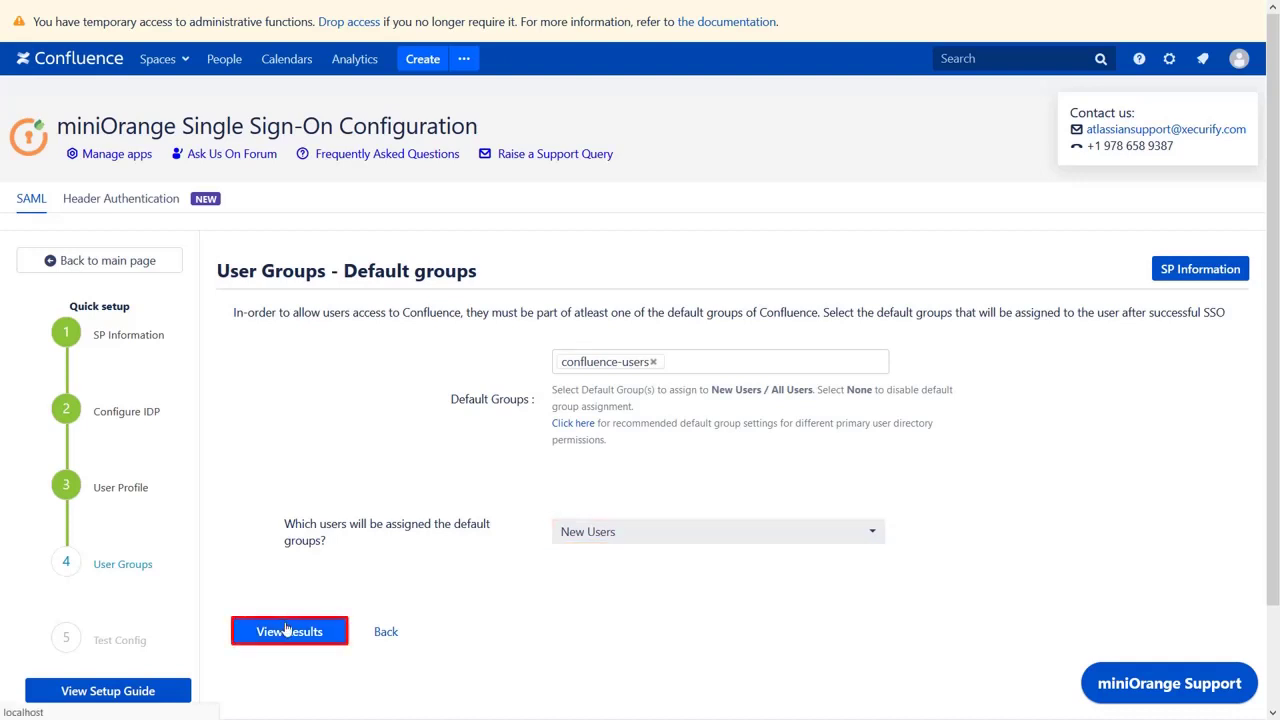
# - Keep confluence-users as the New Users group, view the test results, and finish setup
pyautogui.click(287, 629)
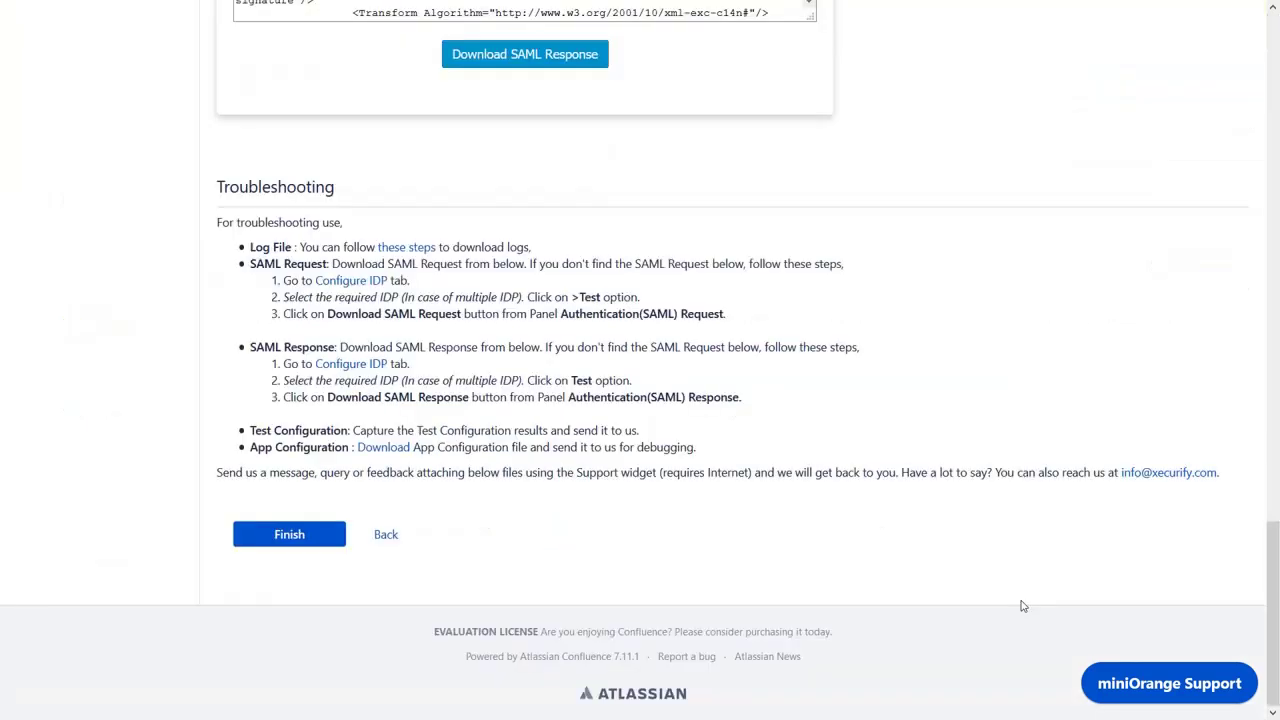
pyautogui.click(293, 533)
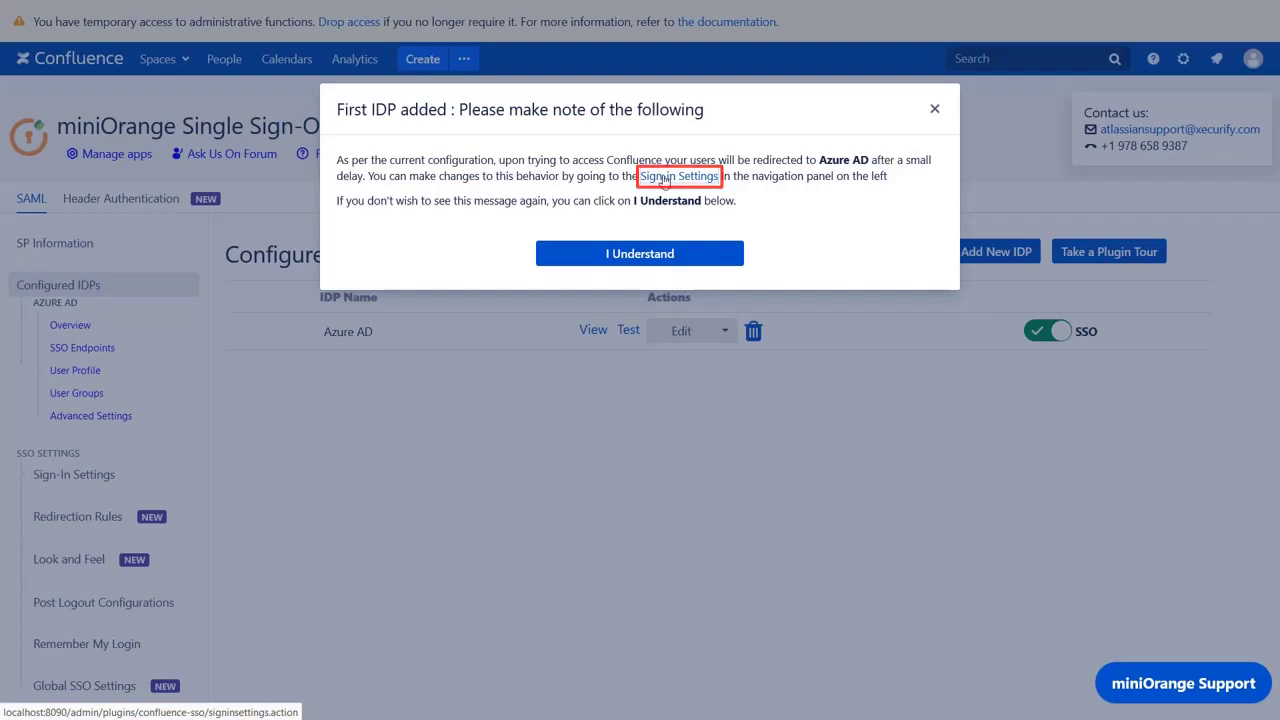
# - Turn off Auto-Redirect to IDP in the Sign-in Settings and save
pyautogui.click(663, 178)
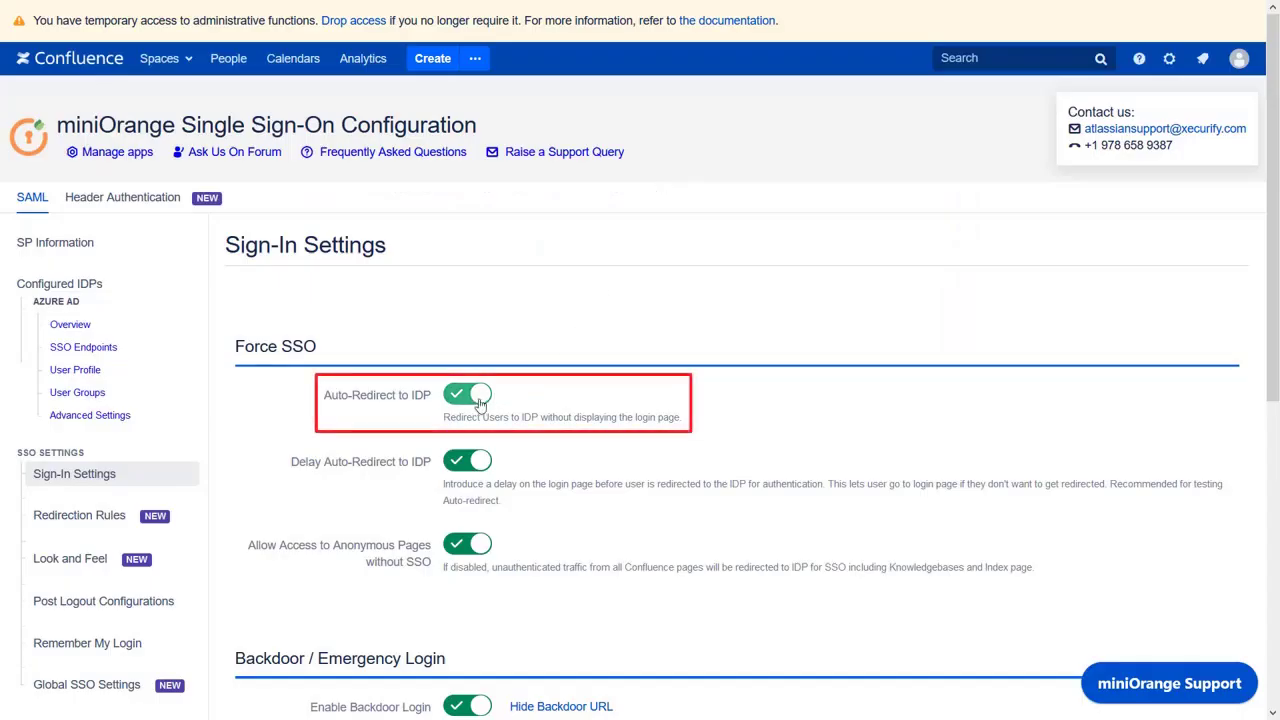
pyautogui.click(478, 398)
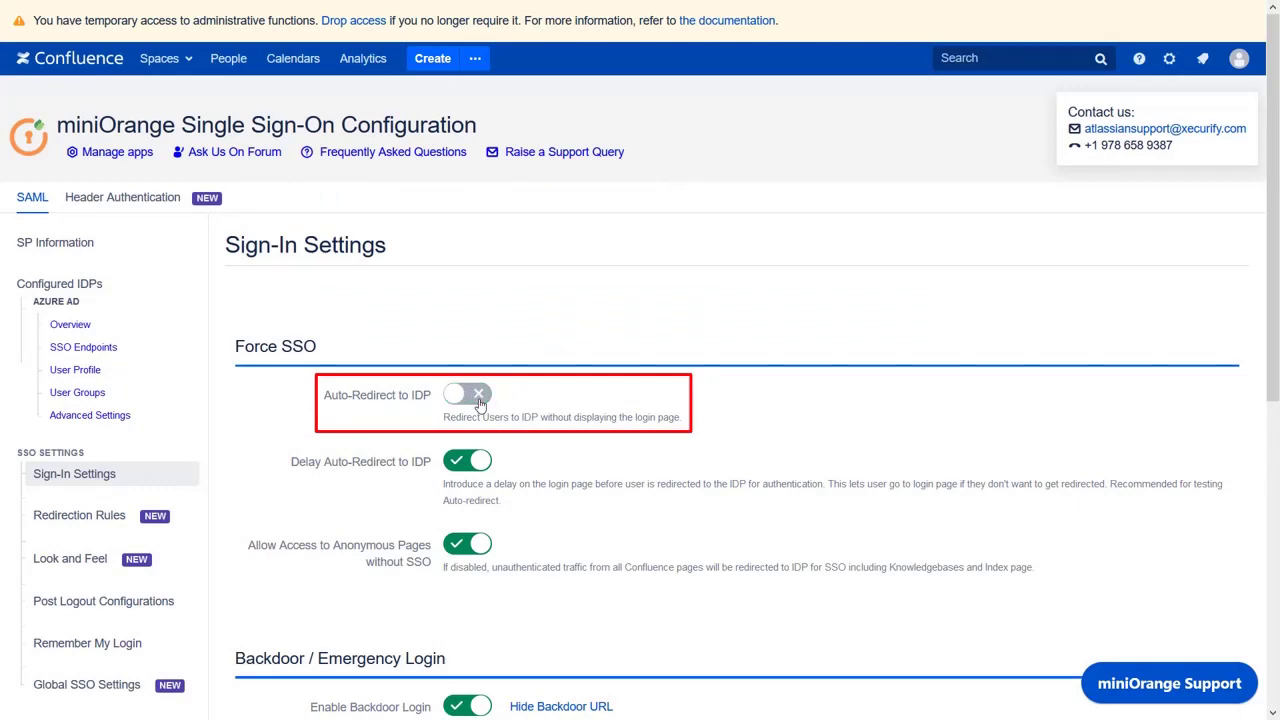
pyautogui.scroll(-5, 480, 403)
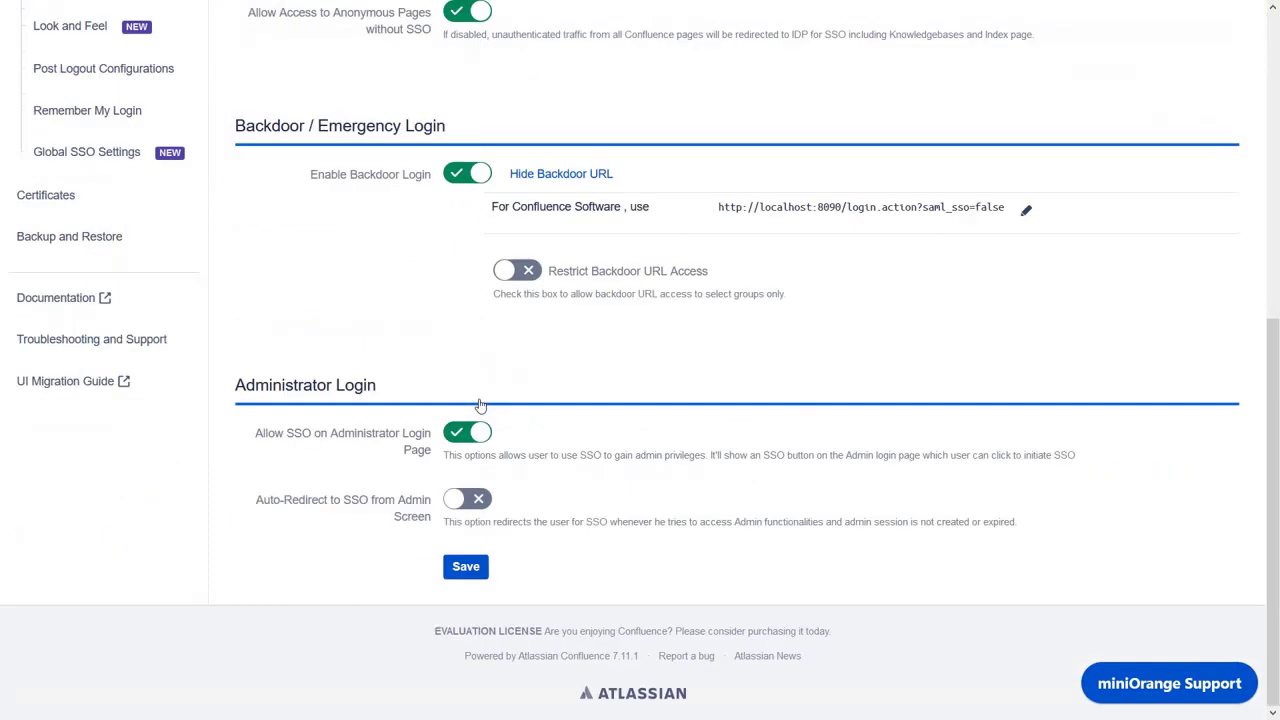
pyautogui.click(447, 567)
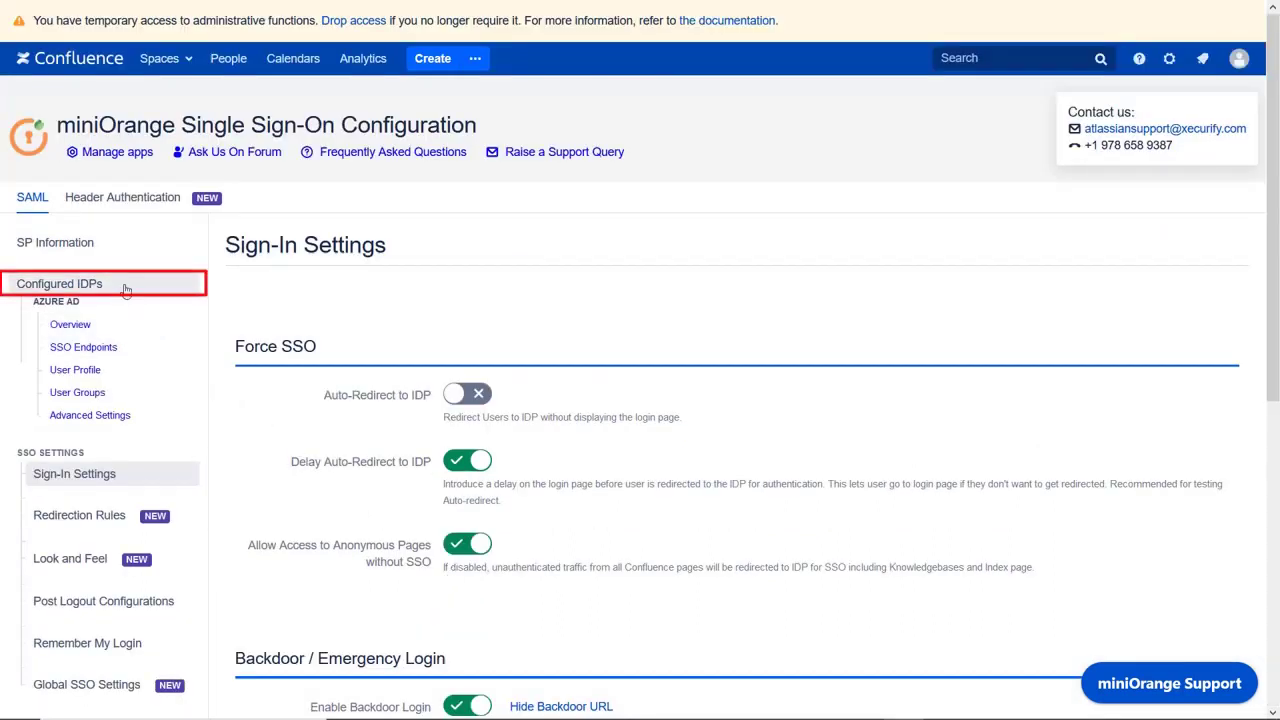
# - Return to the Configured IDPs list in the miniOrange sidebar
pyautogui.click(123, 287)
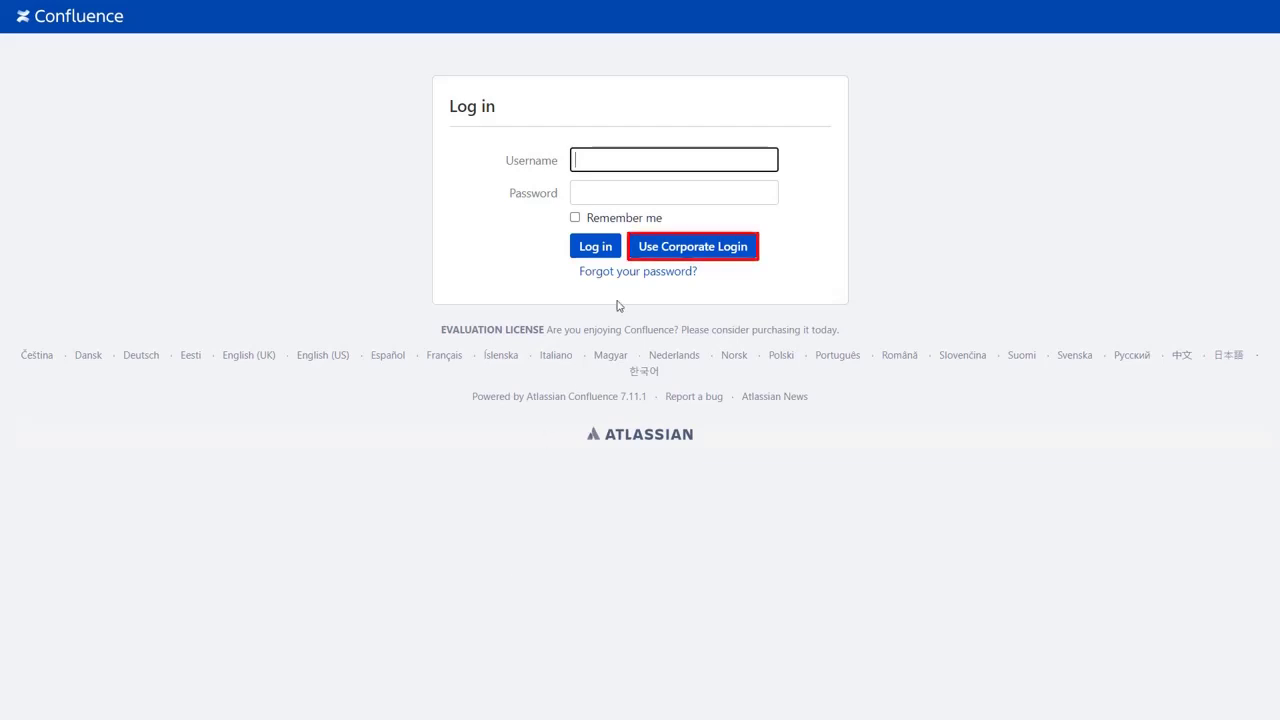
# - Sign in via Corporate Login with the Azure AD account's e-mail and password, then view the Profile page
pyautogui.click(668, 250)
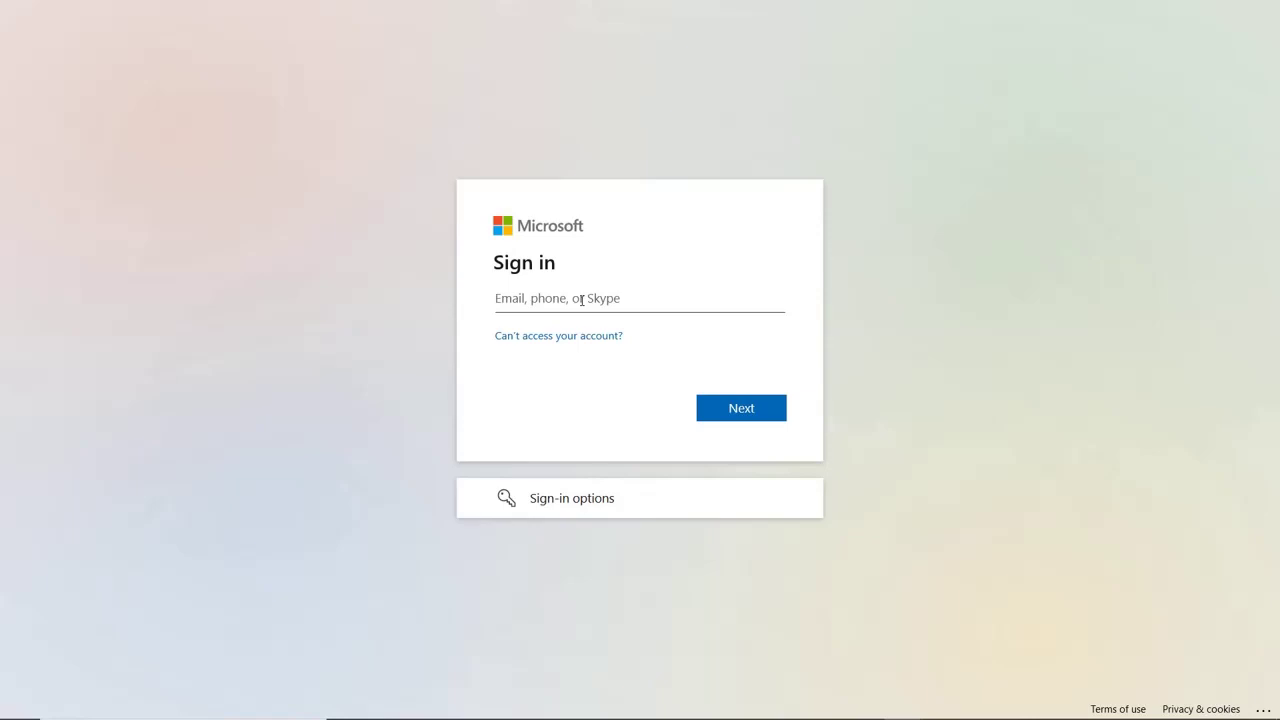
pyautogui.press('Return')
pyautogui.write('****')
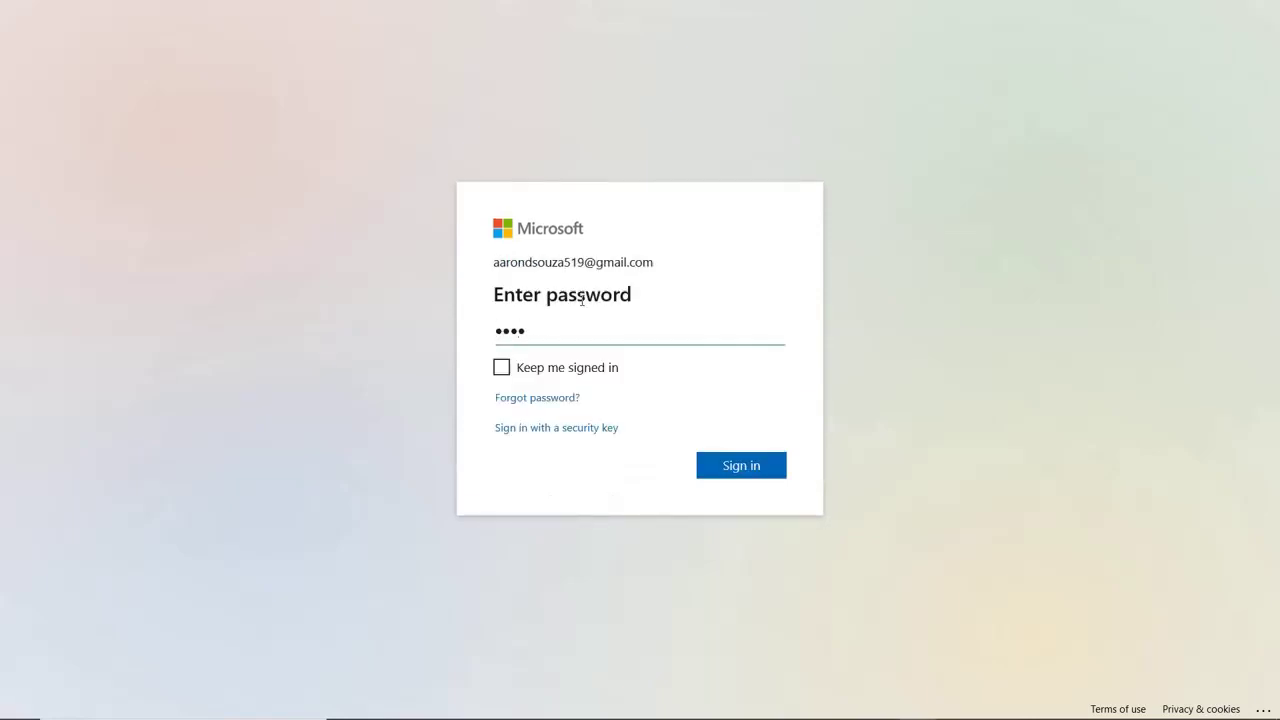
pyautogui.write('********')
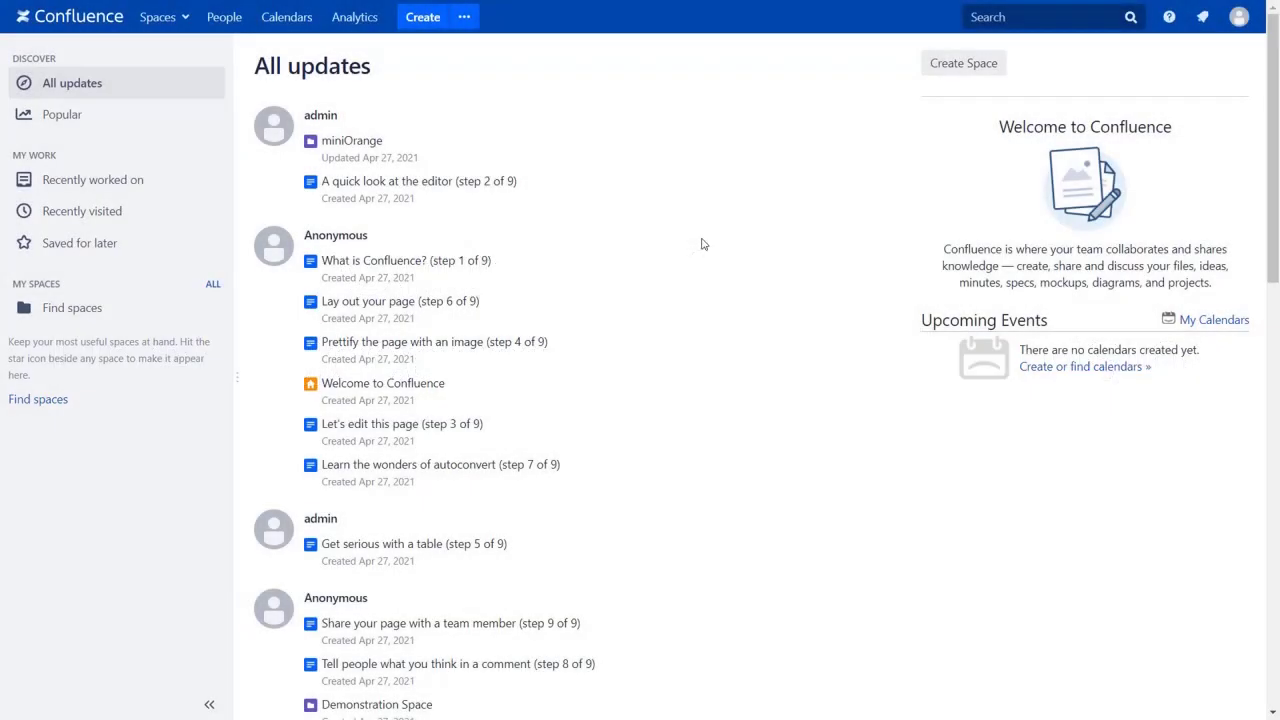
pyautogui.click(1236, 26)
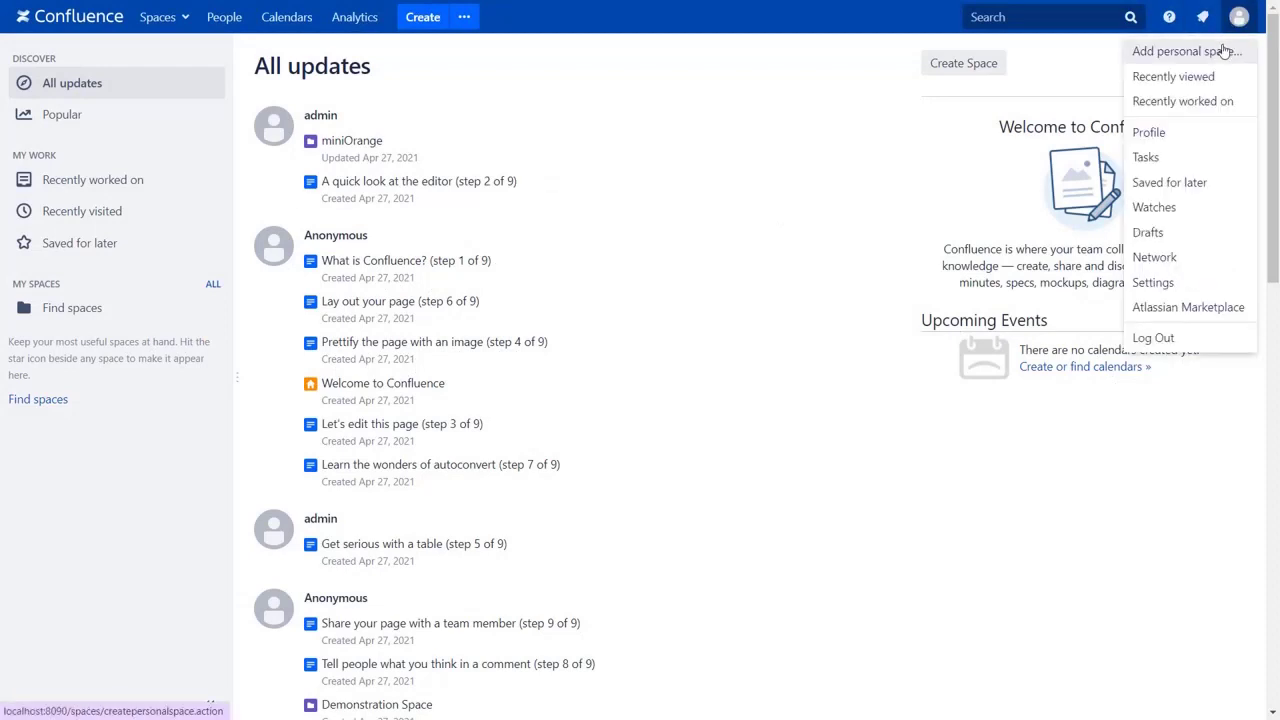
pyautogui.click(1192, 130)
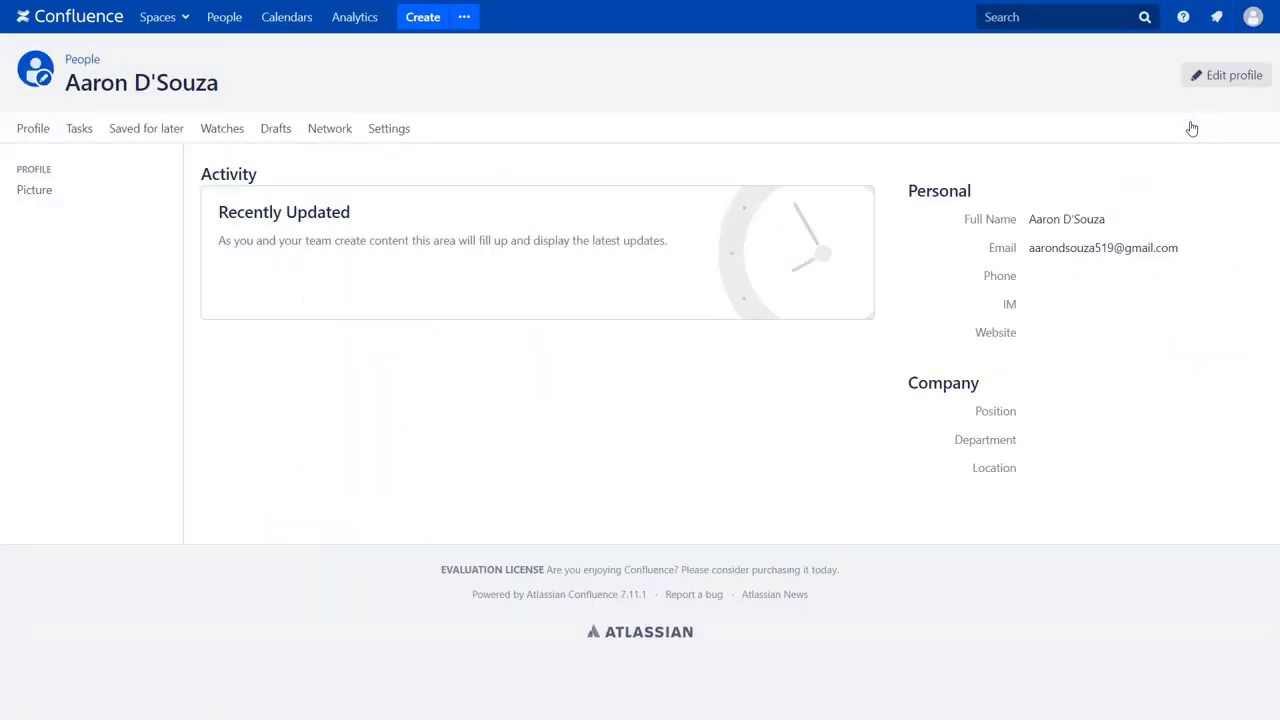